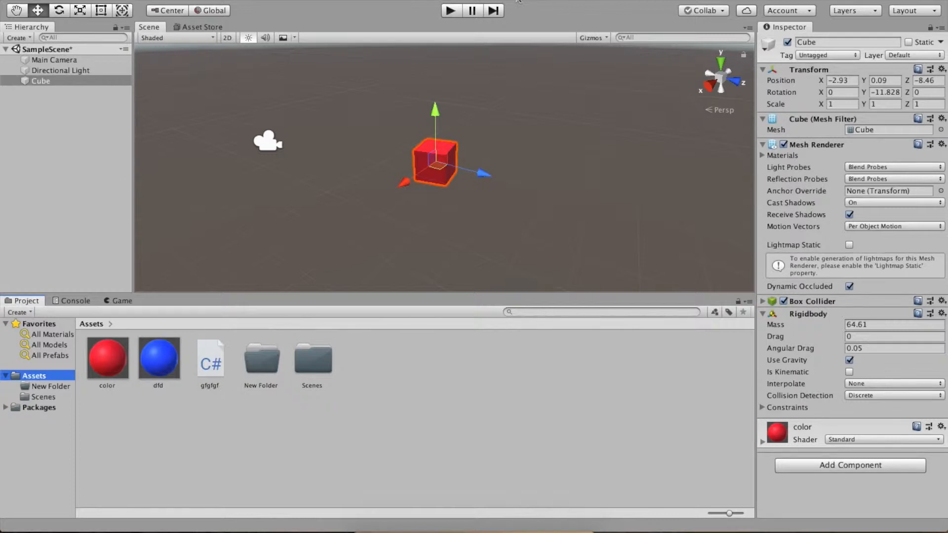
- Move the red cube along its X and Z axes to about X -4, Z -10.56
{"action": "left_click_drag", "start_coordinate": [477, 174], "coordinate": [394, 171]}
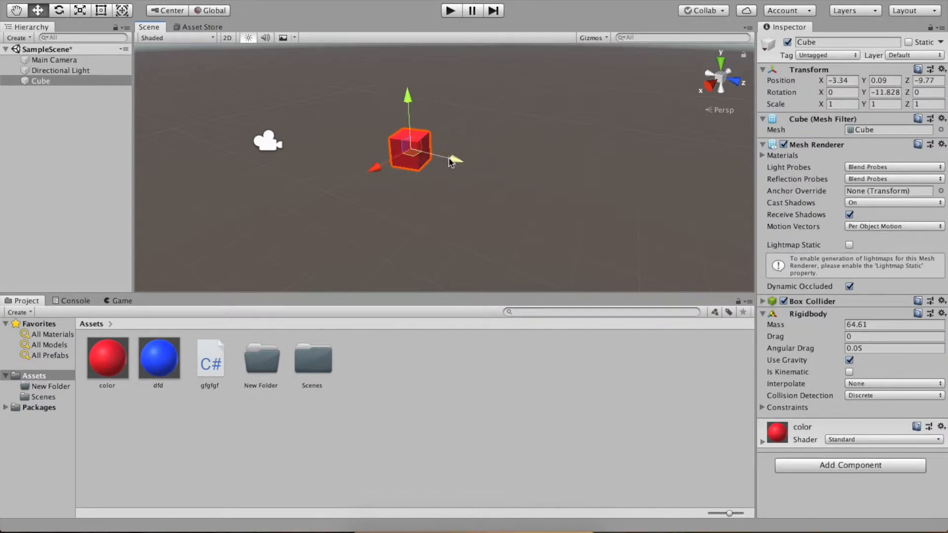
{"action": "left_click_drag", "start_coordinate": [459, 164], "coordinate": [474, 165]}
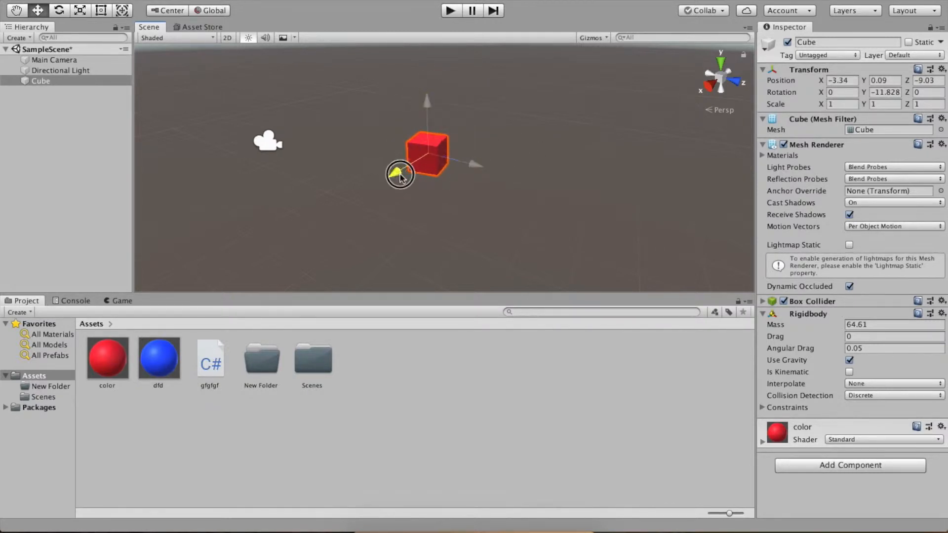
{"action": "left_click_drag", "start_coordinate": [396, 173], "coordinate": [433, 155]}
{"action": "left_click_drag", "start_coordinate": [509, 144], "coordinate": [473, 141]}
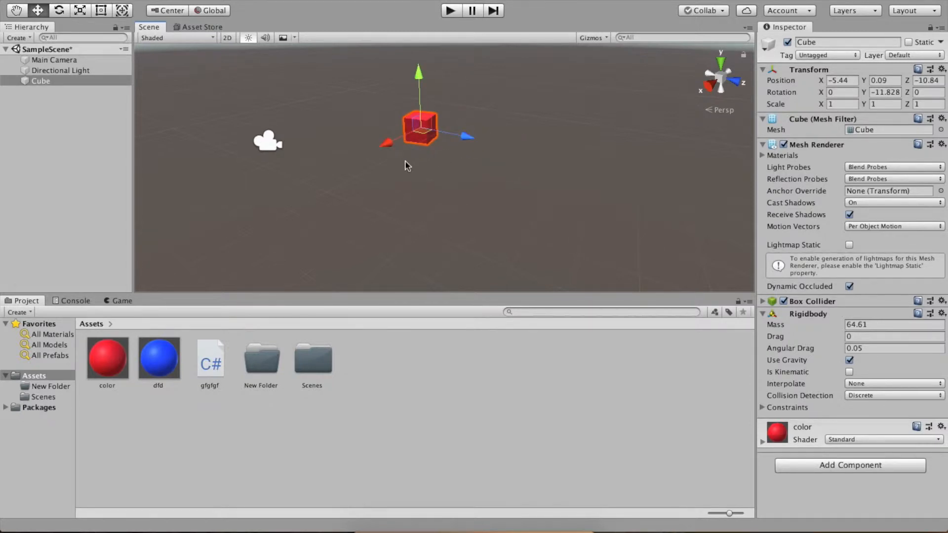
{"action": "left_click_drag", "start_coordinate": [386, 144], "coordinate": [363, 158]}
{"action": "left_click_drag", "start_coordinate": [433, 153], "coordinate": [438, 158]}
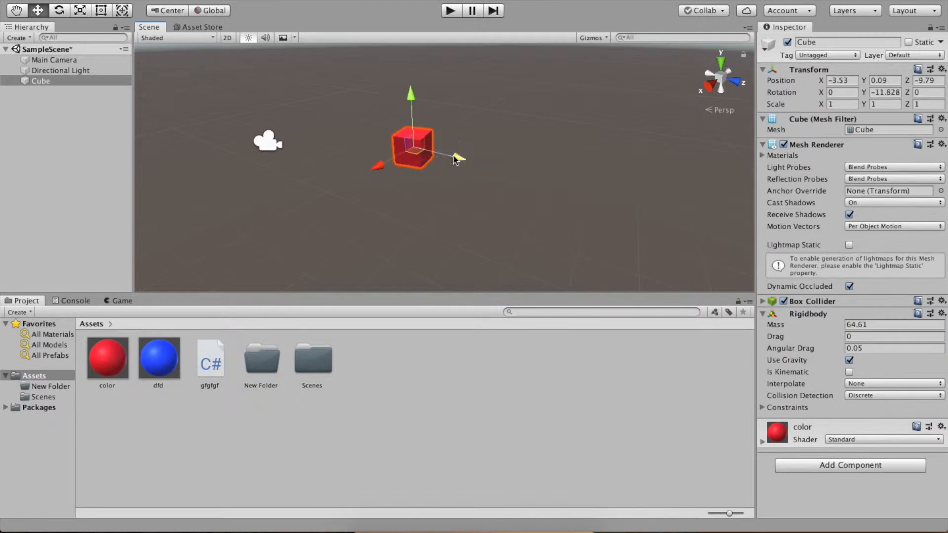
{"action": "left_click_drag", "start_coordinate": [380, 165], "coordinate": [422, 154]}
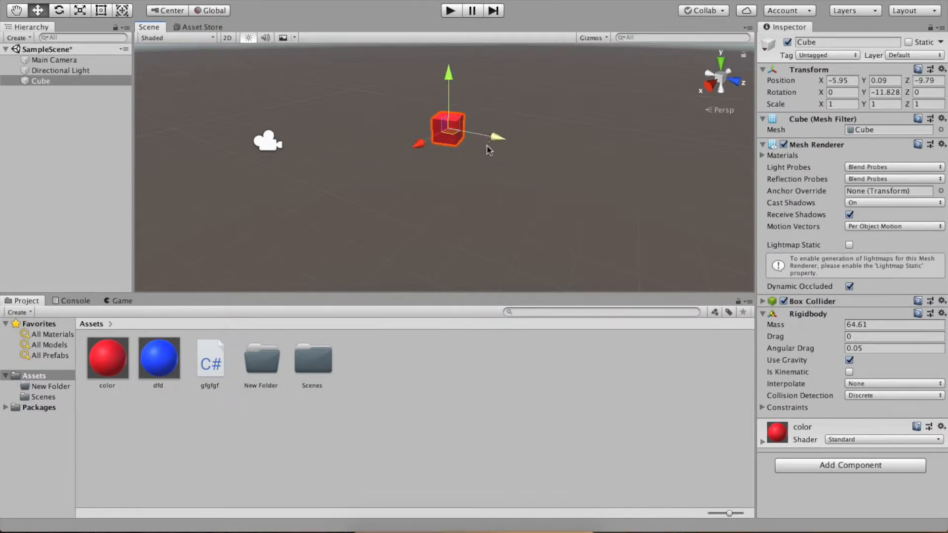
{"action": "left_click_drag", "start_coordinate": [494, 141], "coordinate": [479, 133]}
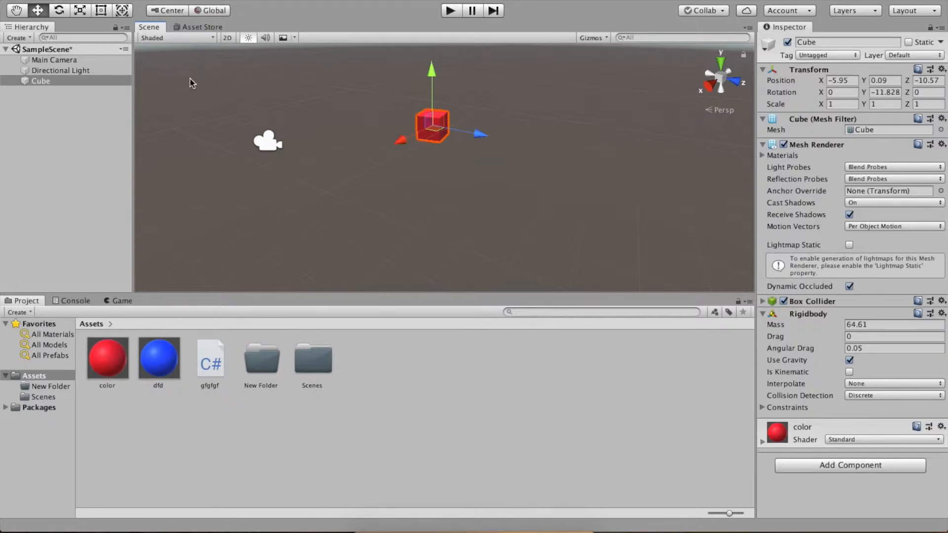
{"action": "left_click", "coordinate": [103, 81]}
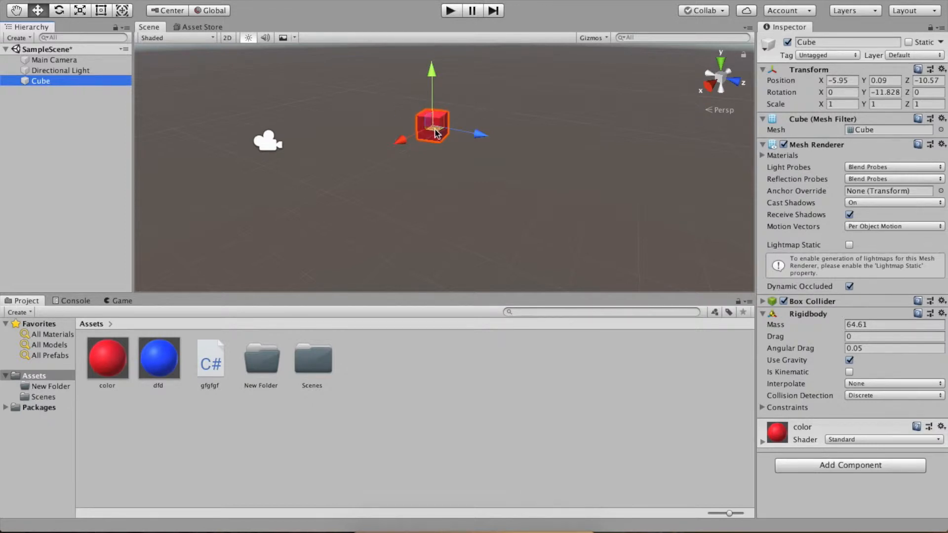
{"action": "left_click_drag", "start_coordinate": [404, 144], "coordinate": [382, 153]}
{"action": "left_click_drag", "start_coordinate": [538, 153], "coordinate": [455, 151], "text": "alt"}
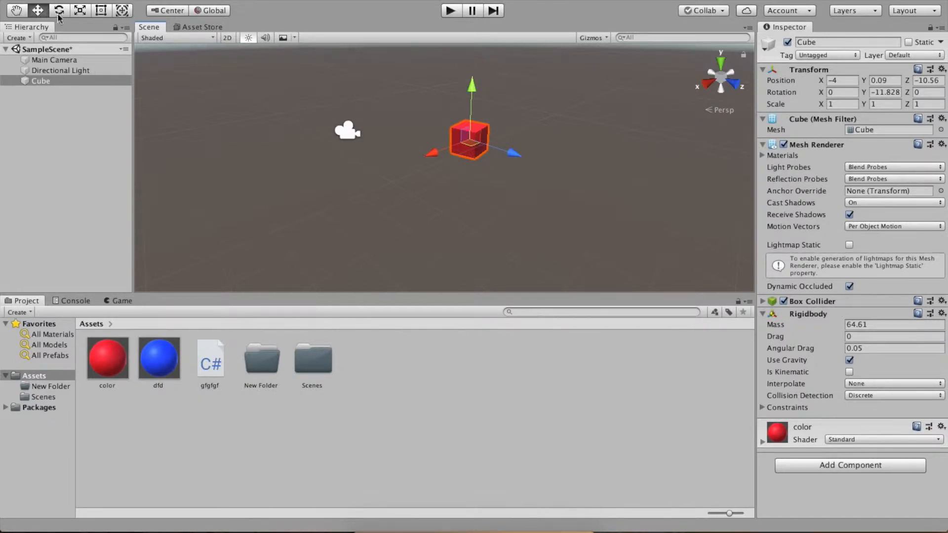
- Cycle through the Hand, Move, Rotate, Scale, Rect and Transform tools, return to the Hand tool and pan the scene
{"action": "left_click", "coordinate": [16, 11]}
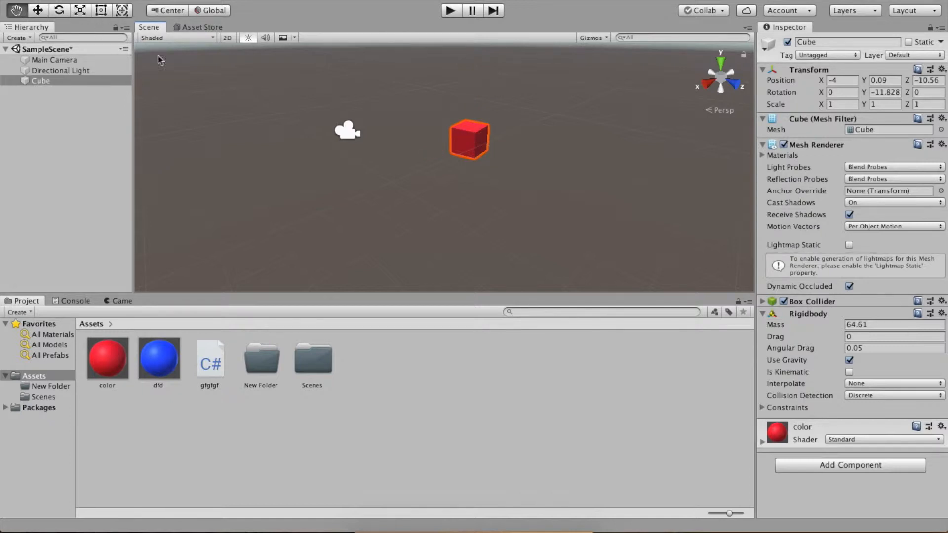
{"action": "left_click", "coordinate": [38, 10]}
{"action": "left_click", "coordinate": [59, 11]}
{"action": "left_click", "coordinate": [80, 10]}
{"action": "left_click", "coordinate": [101, 11]}
{"action": "left_click", "coordinate": [122, 10]}
{"action": "left_click", "coordinate": [101, 10]}
{"action": "left_click", "coordinate": [80, 10]}
{"action": "left_click", "coordinate": [60, 10]}
{"action": "left_click", "coordinate": [38, 10]}
{"action": "left_click", "coordinate": [16, 11]}
{"action": "left_click_drag", "start_coordinate": [499, 145], "coordinate": [478, 150]}
- Add a second cube to the scene and move it along the Z axis to 11
{"action": "left_click", "coordinate": [57, 82]}
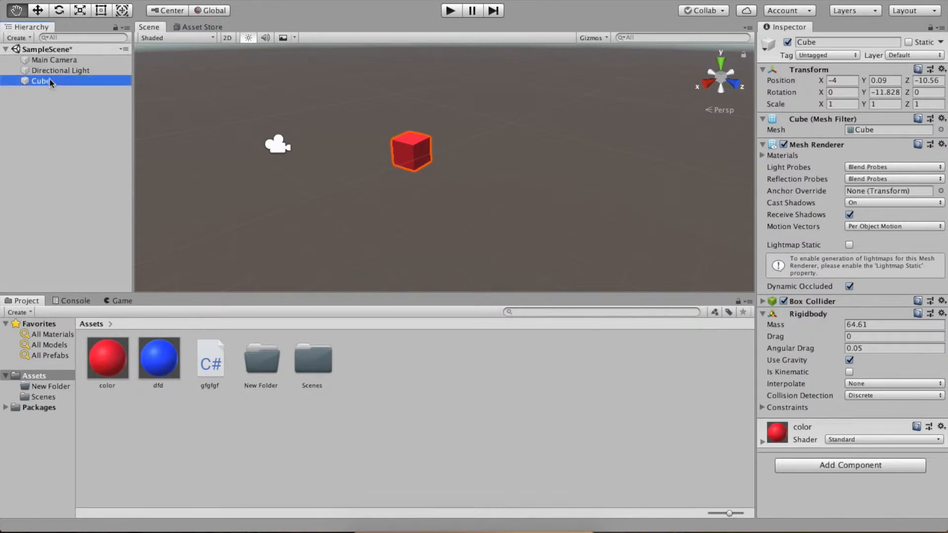
{"action": "left_click", "coordinate": [18, 38]}
{"action": "mouse_move", "coordinate": [47, 74]}
{"action": "left_click", "coordinate": [120, 72]}
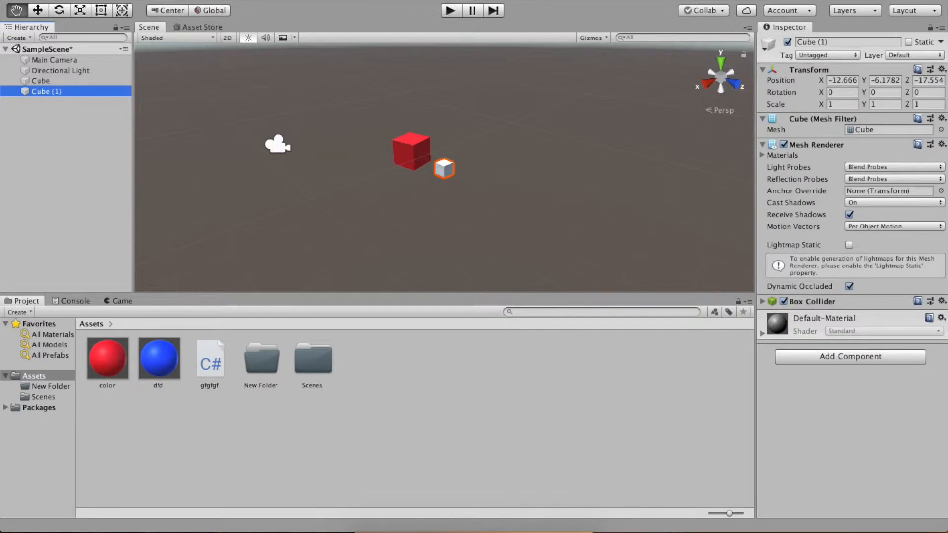
{"action": "left_click", "coordinate": [41, 11]}
{"action": "left_click_drag", "start_coordinate": [485, 186], "coordinate": [679, 263]}
- Orbit the scene to examine the placement of the red cube, the second cube and the light
{"action": "left_click_drag", "start_coordinate": [452, 198], "coordinate": [404, 196], "text": "alt"}
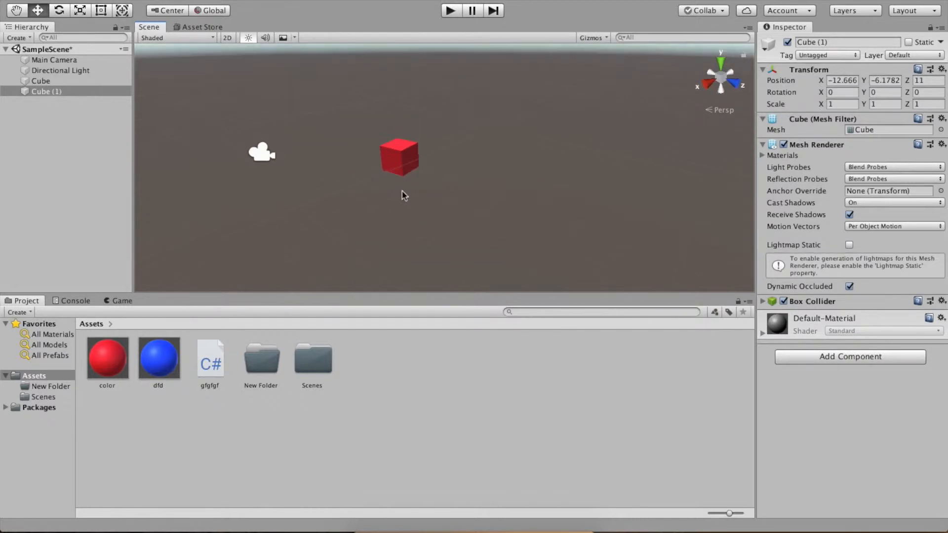
{"action": "left_click_drag", "start_coordinate": [422, 177], "coordinate": [648, 200], "text": "alt"}
{"action": "left_click_drag", "start_coordinate": [412, 177], "coordinate": [255, 181], "text": "alt"}
{"action": "left_click_drag", "start_coordinate": [503, 203], "coordinate": [698, 230], "text": "alt"}
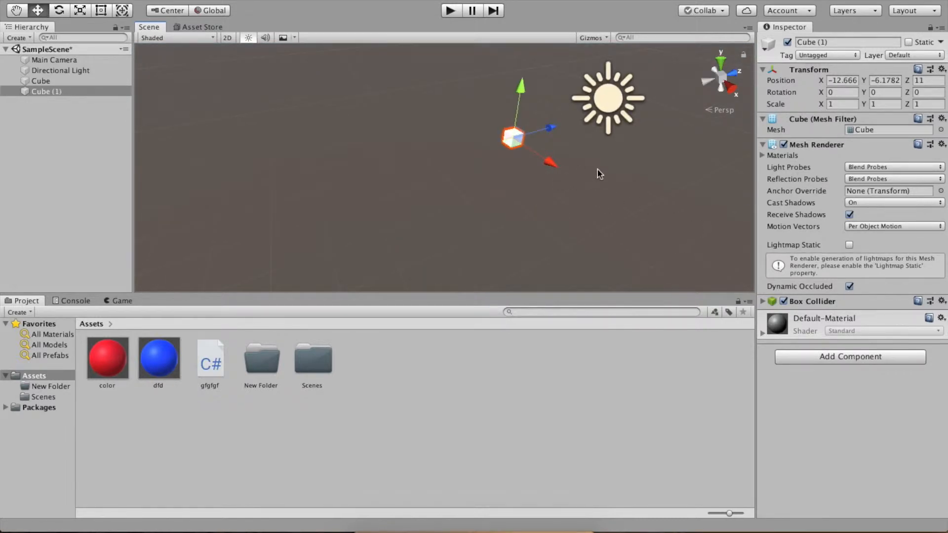
{"action": "left_click_drag", "start_coordinate": [432, 163], "coordinate": [229, 122], "text": "alt"}
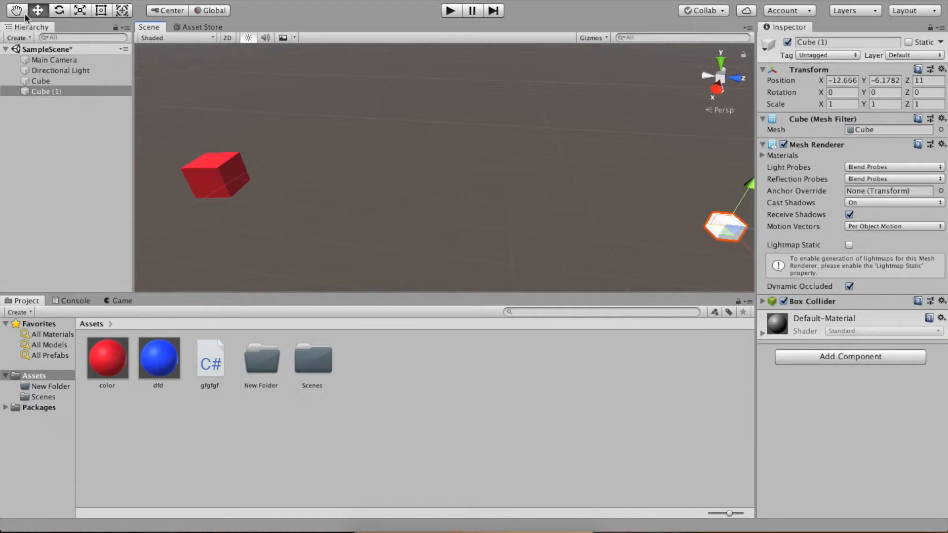
{"action": "left_click_drag", "start_coordinate": [414, 136], "coordinate": [561, 148], "text": "alt"}
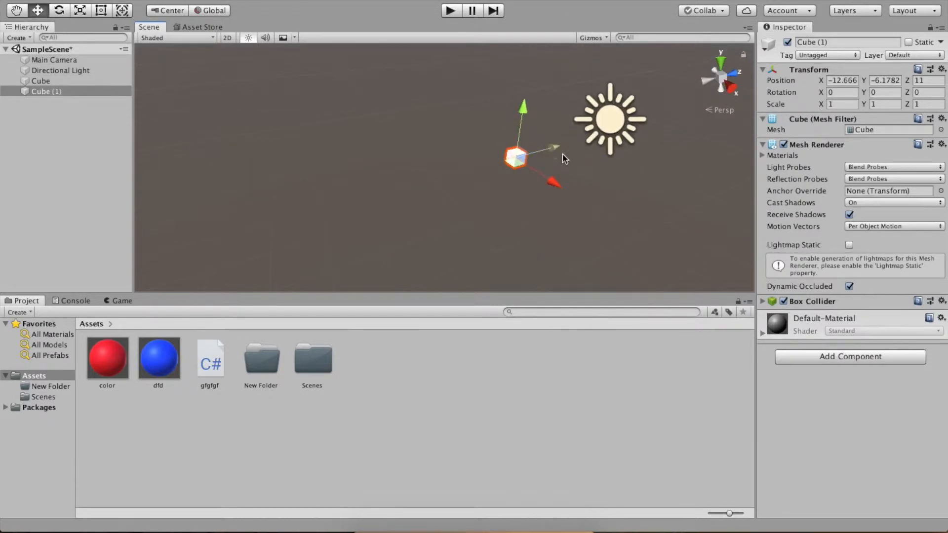
{"action": "left_click_drag", "start_coordinate": [412, 199], "coordinate": [300, 190], "text": "alt"}
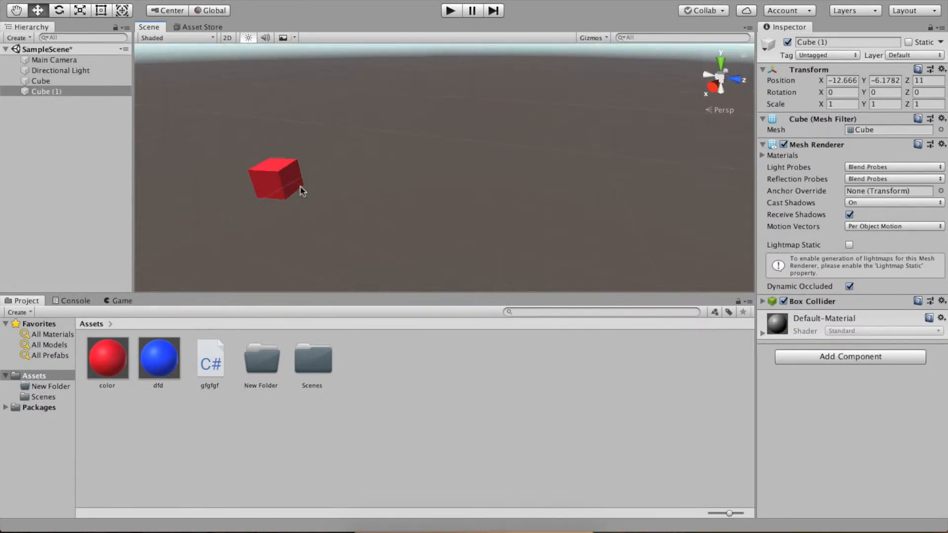
{"action": "left_click_drag", "start_coordinate": [322, 179], "coordinate": [556, 209], "text": "alt"}
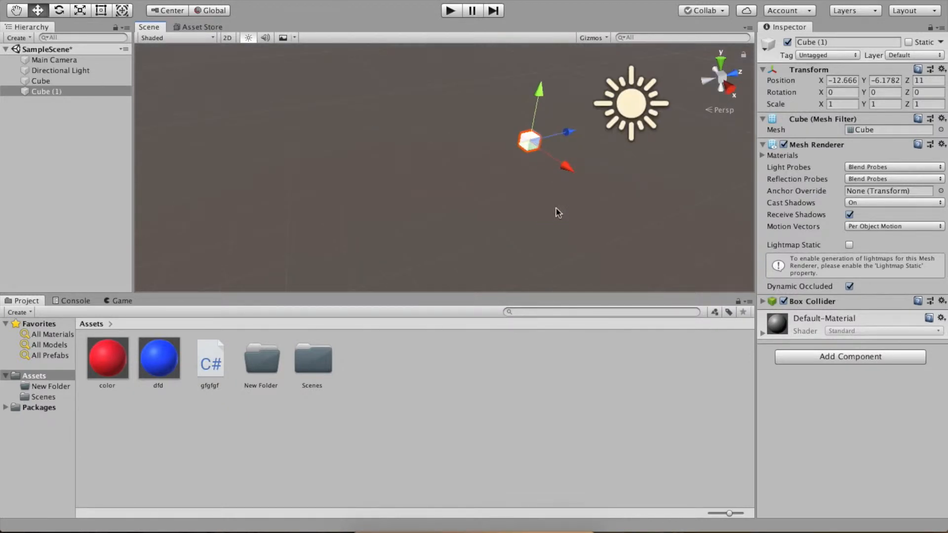
{"action": "left_click_drag", "start_coordinate": [424, 174], "coordinate": [340, 171], "text": "alt"}
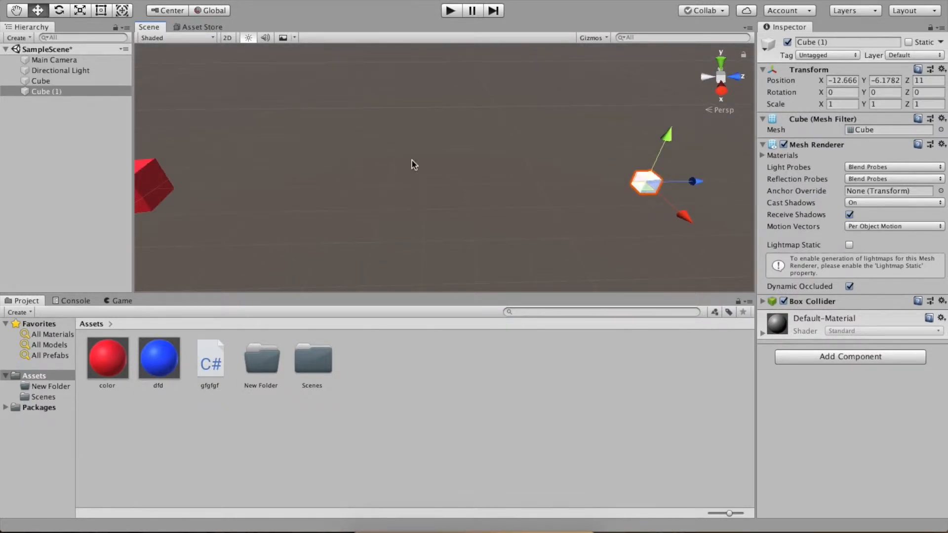
- Stretch the second cube along its Z axis to a scale of about 3.17
{"action": "left_click_drag", "start_coordinate": [428, 136], "coordinate": [942, 159], "text": "alt"}
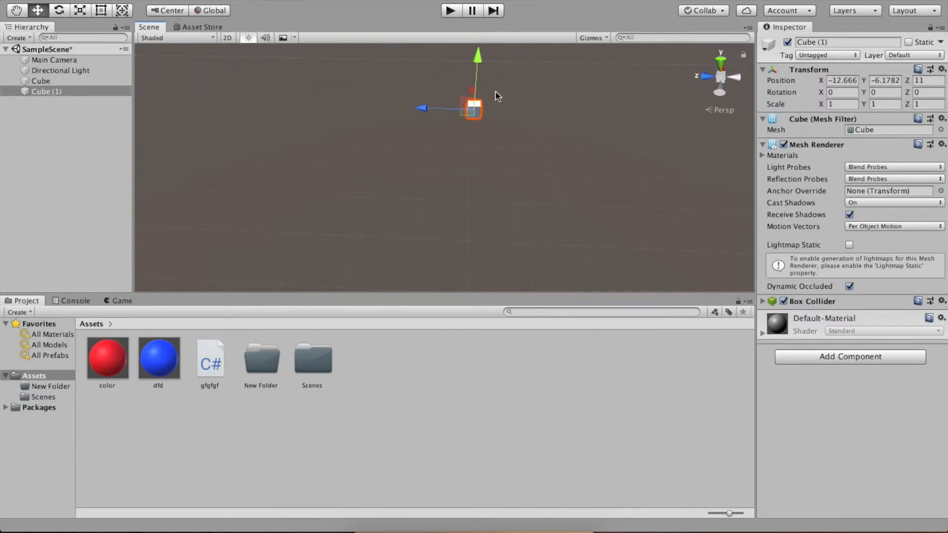
{"action": "key", "text": "r"}
{"action": "left_click_drag", "start_coordinate": [419, 108], "coordinate": [316, 113]}
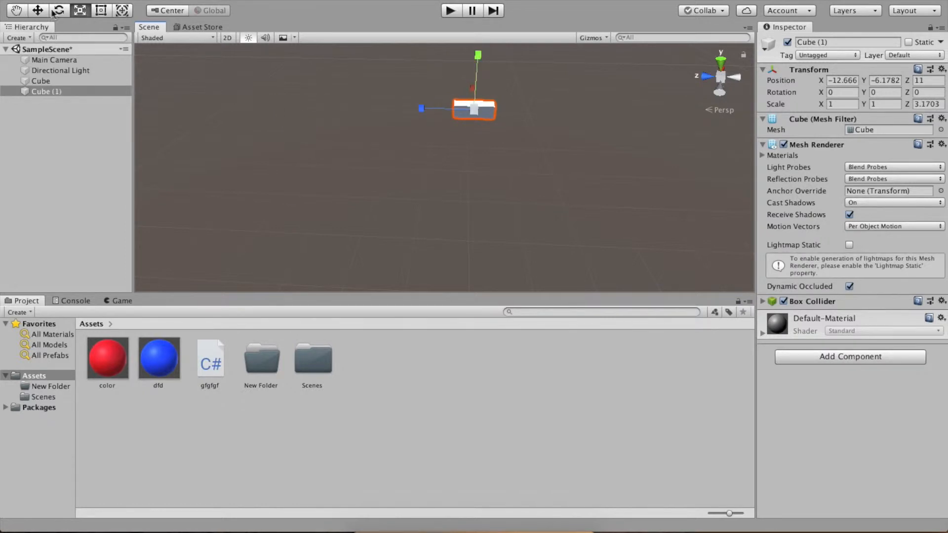
- Switch through every scene tool from Hand to Transform on the stretched cube, ending on the Hand tool
{"action": "left_click", "coordinate": [19, 9]}
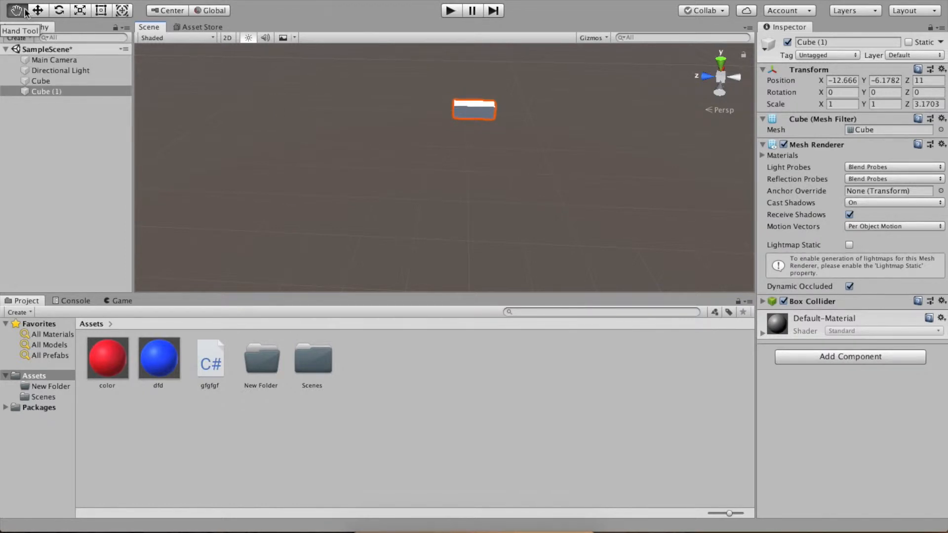
{"action": "key", "text": "w"}
{"action": "key", "text": "e"}
{"action": "key", "text": "r"}
{"action": "key", "text": "t"}
{"action": "key", "text": "y"}
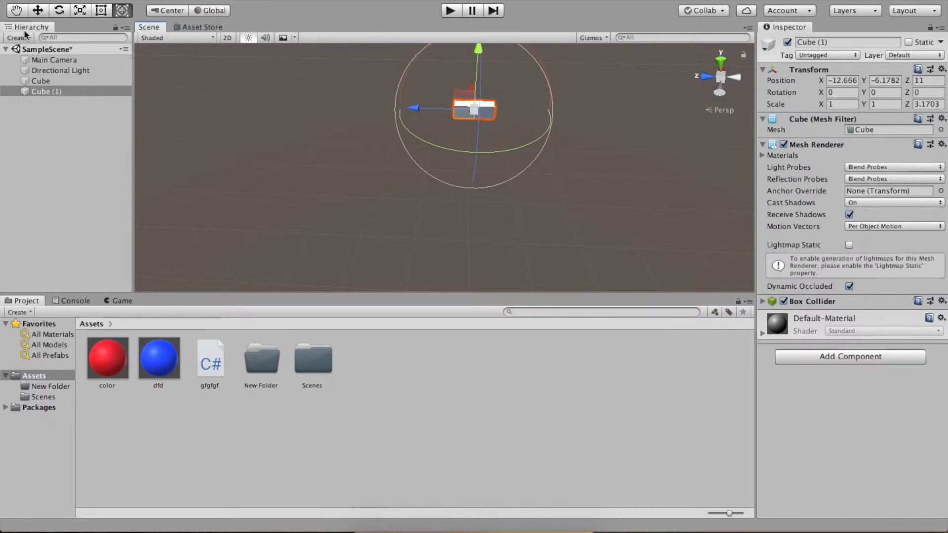
{"action": "key", "text": "q"}
- Pan and orbit around the scene to view both cubes, the camera and the light from different angles
{"action": "left_click_drag", "start_coordinate": [554, 138], "coordinate": [499, 186]}
{"action": "left_click_drag", "start_coordinate": [414, 167], "coordinate": [343, 148]}
{"action": "left_click_drag", "start_coordinate": [527, 148], "coordinate": [461, 161]}
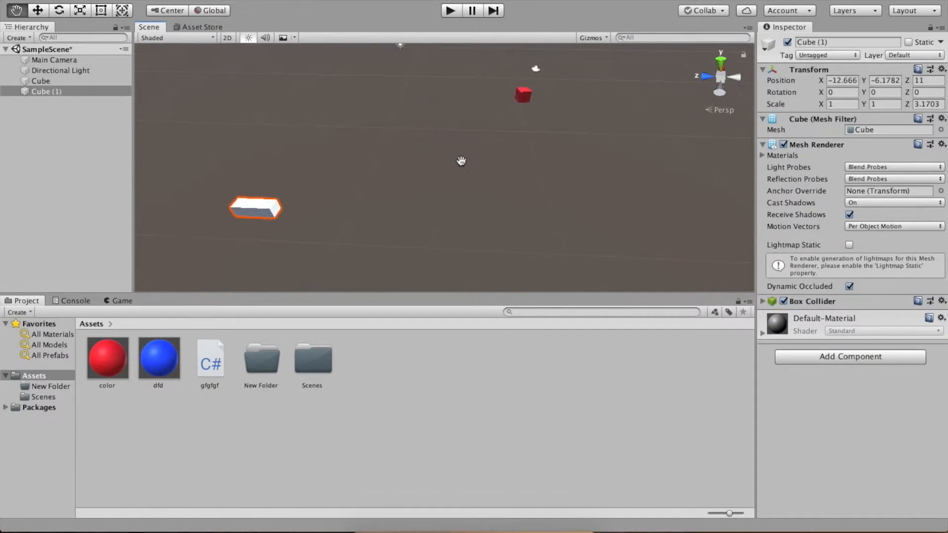
{"action": "left_click_drag", "start_coordinate": [461, 161], "coordinate": [435, 77], "text": "alt"}
{"action": "key", "text": "e"}
{"action": "key", "text": "q"}
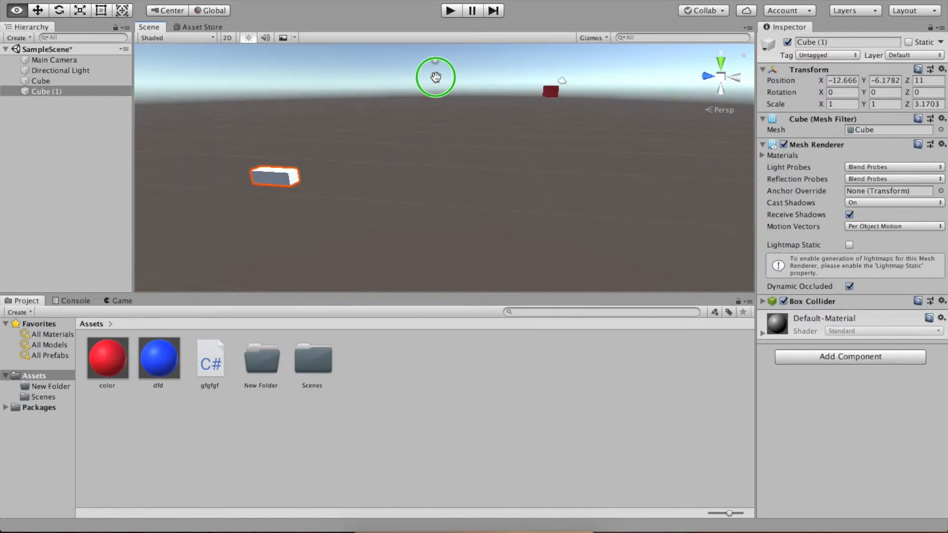
{"action": "key", "text": "e"}
{"action": "right_click_drag", "start_coordinate": [435, 78], "coordinate": [445, 117]}
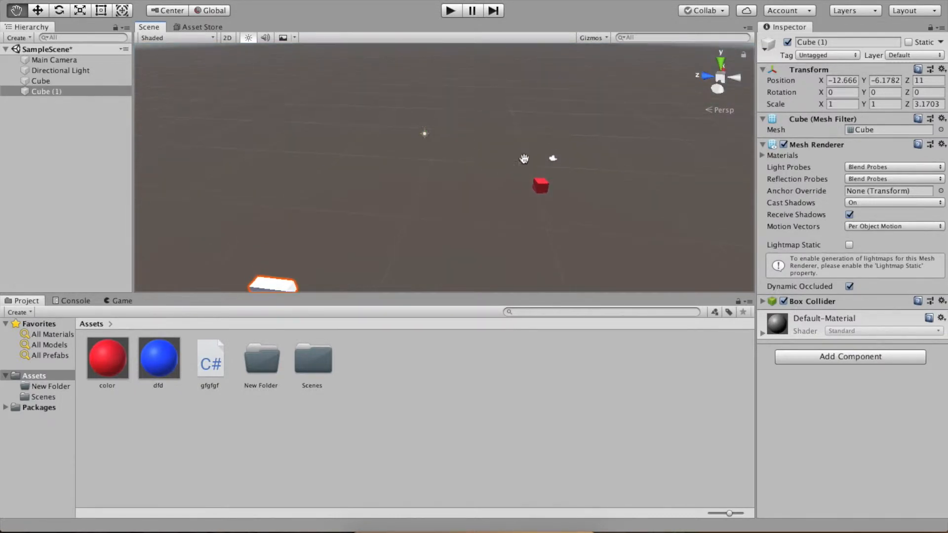
{"action": "left_click_drag", "start_coordinate": [503, 171], "coordinate": [945, 200], "text": "alt"}
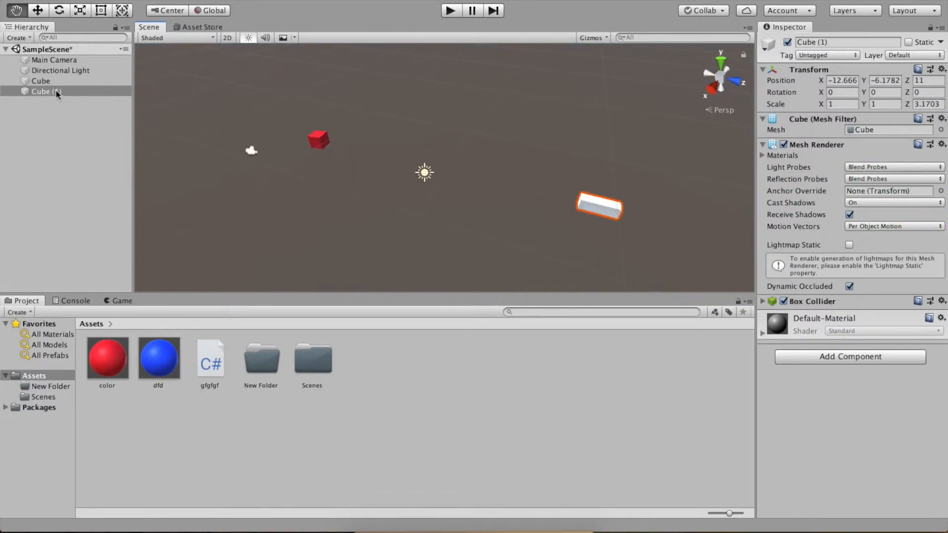
- Delete the stretched second cube and frame the red cube in the scene view
{"action": "left_click", "coordinate": [57, 92]}
{"action": "key", "text": "Delete"}
{"action": "left_click", "coordinate": [58, 81]}
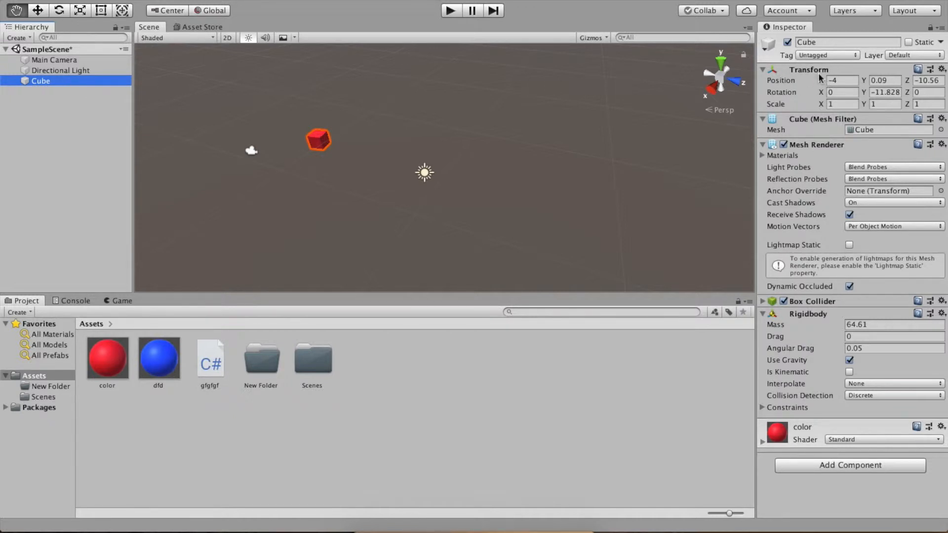
{"action": "double_click", "coordinate": [81, 82]}
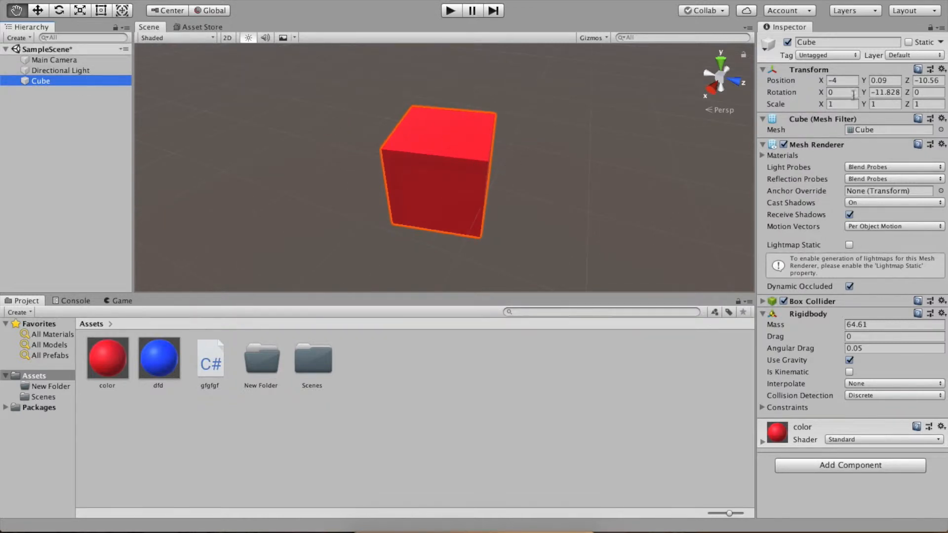
- Examine the red cube's Transform component, including its position and scale values
{"action": "left_click", "coordinate": [806, 70]}
{"action": "left_click", "coordinate": [810, 68]}
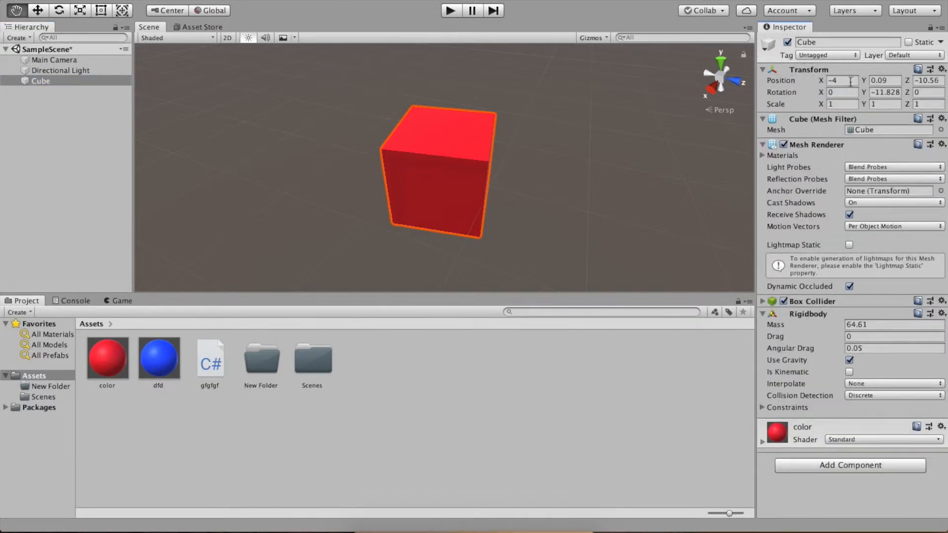
{"action": "left_click", "coordinate": [835, 102]}
{"action": "left_click", "coordinate": [868, 104]}
{"action": "left_click", "coordinate": [810, 82]}
- Move the red cube along all three axes to about X -3.5, Y 2.34, Z -9.19
{"action": "scroll", "coordinate": [543, 148], "scroll_direction": "down", "scroll_amount": 5}
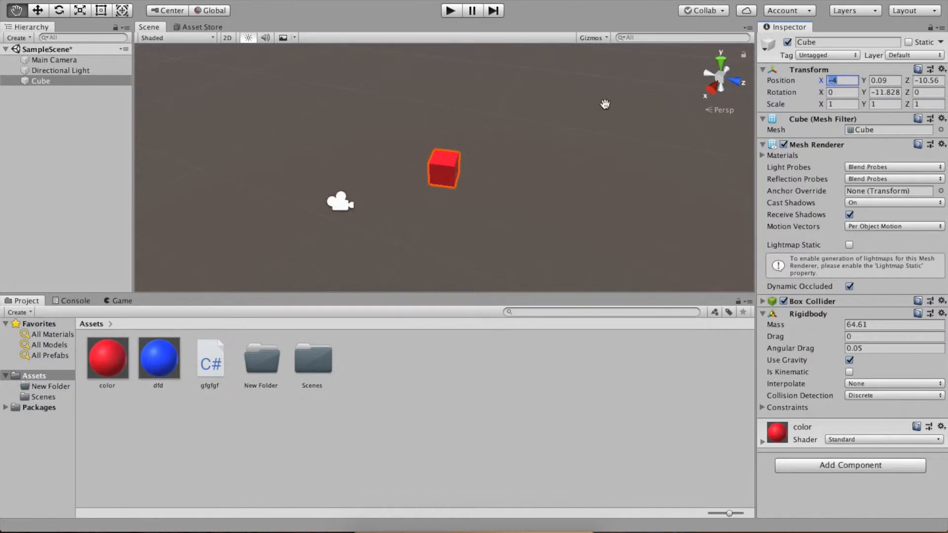
{"action": "left_click", "coordinate": [38, 10]}
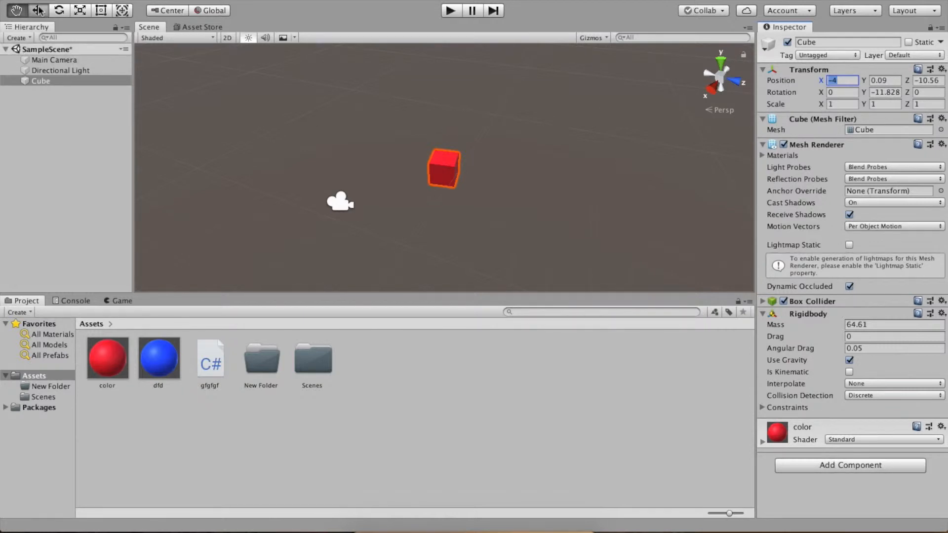
{"action": "left_click", "coordinate": [49, 86]}
{"action": "left_click", "coordinate": [444, 123]}
{"action": "left_click_drag", "start_coordinate": [444, 123], "coordinate": [441, 83]}
{"action": "left_click_drag", "start_coordinate": [508, 138], "coordinate": [518, 176]}
{"action": "right_click_drag", "start_coordinate": [586, 186], "coordinate": [334, 148]}
{"action": "mouse_move", "coordinate": [404, 151]}
{"action": "left_mouse_down"}
{"action": "mouse_move", "coordinate": [364, 144]}
{"action": "mouse_move", "coordinate": [402, 147]}
{"action": "left_mouse_up"}
{"action": "right_click_drag", "start_coordinate": [430, 165], "coordinate": [679, 193]}
{"action": "left_click_drag", "start_coordinate": [519, 149], "coordinate": [459, 143]}
{"action": "left_click_drag", "start_coordinate": [404, 84], "coordinate": [365, 77]}
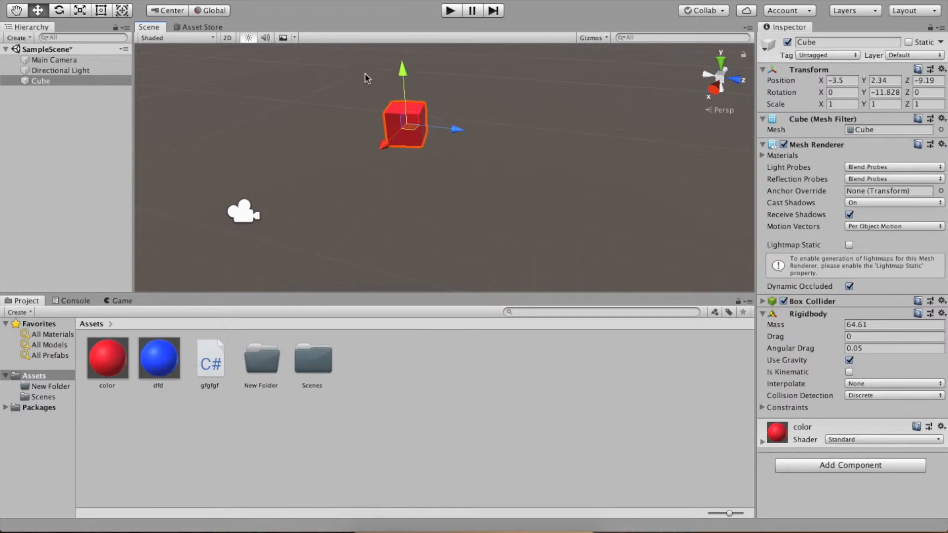
- Set the red cube's position to X 0, Y 0, Z 0
{"action": "left_click", "coordinate": [80, 87]}
{"action": "left_click", "coordinate": [84, 80]}
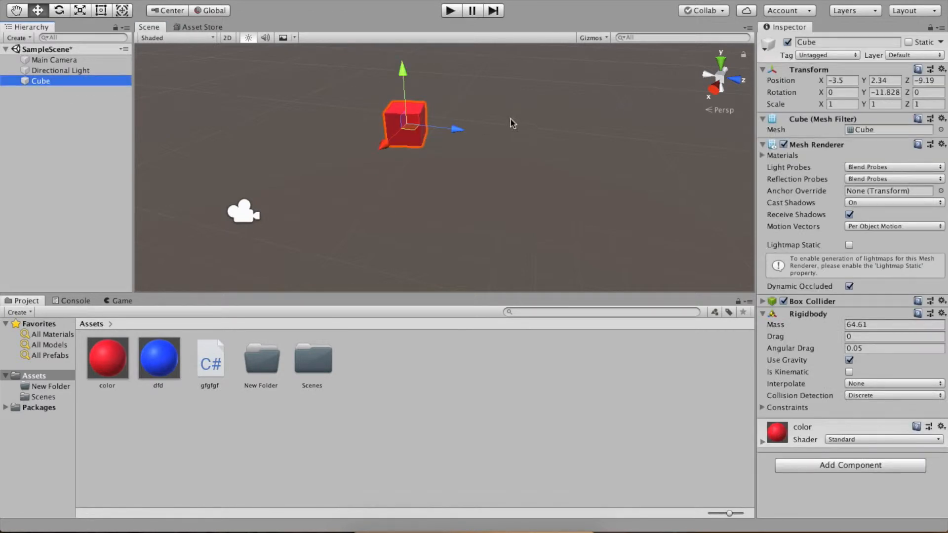
{"action": "left_click_drag", "start_coordinate": [620, 129], "coordinate": [432, 100], "text": "alt"}
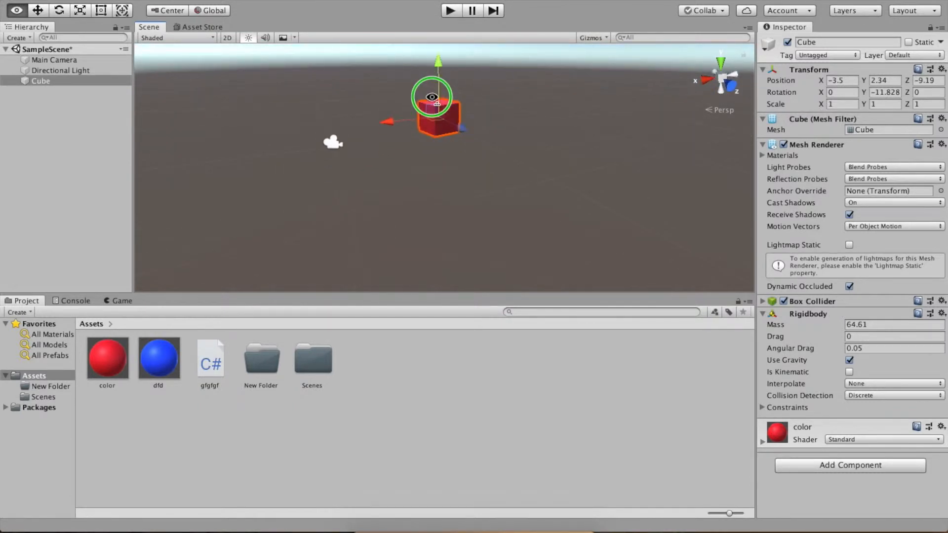
{"action": "left_click", "coordinate": [856, 80]}
{"action": "type", "text": "0"}
{"action": "key", "text": "Tab"}
{"action": "type", "text": "0"}
{"action": "key", "text": "Tab"}
{"action": "type", "text": "0"}
{"action": "key", "text": "Tab"}
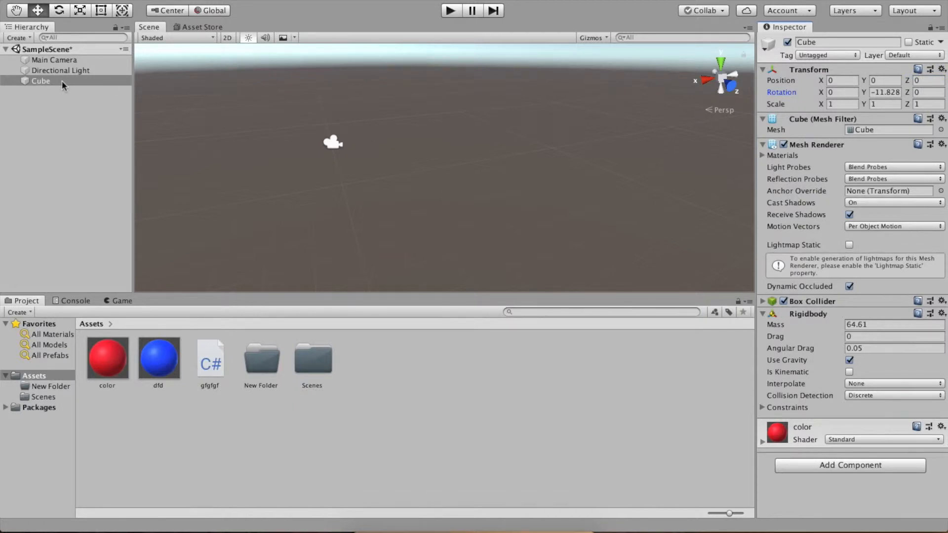
- Frame the red cube and rotate it on all three axes to about X 102.7, Y 3.25, Z 53.4
{"action": "double_click", "coordinate": [48, 80]}
{"action": "scroll", "coordinate": [430, 193], "scroll_direction": "down", "scroll_amount": 4}
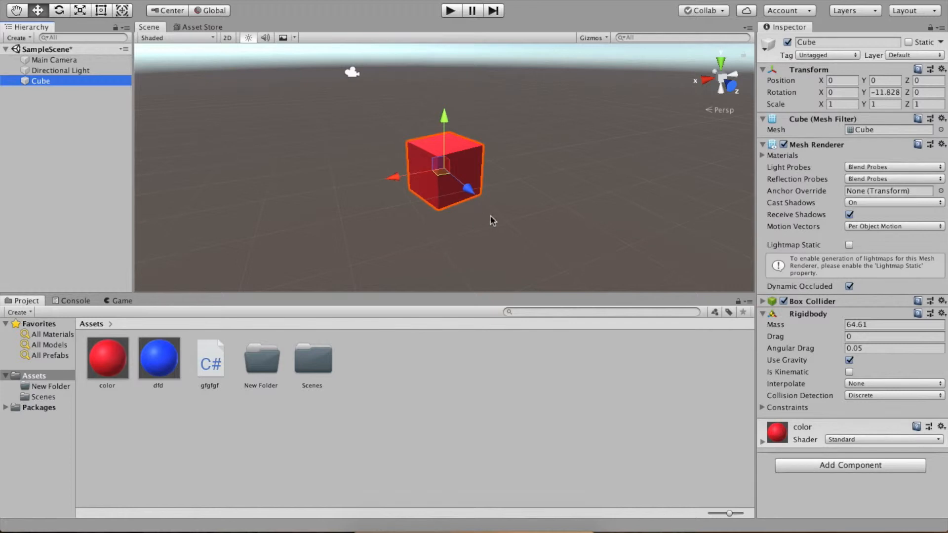
{"action": "left_click", "coordinate": [842, 93]}
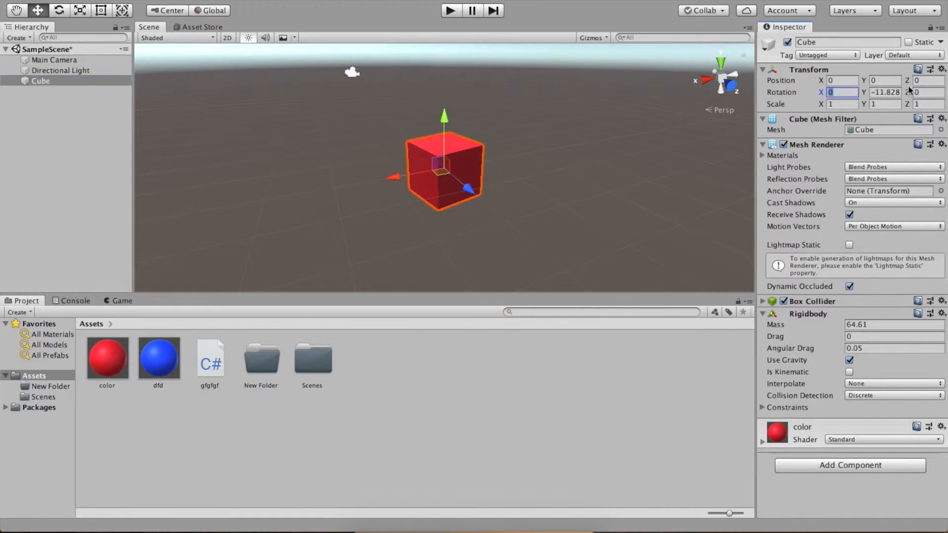
{"action": "left_click", "coordinate": [872, 90]}
{"action": "left_click_drag", "start_coordinate": [821, 92], "coordinate": [748, 91]}
{"action": "left_click_drag", "start_coordinate": [869, 94], "coordinate": [644, 144]}
{"action": "left_click_drag", "start_coordinate": [911, 94], "coordinate": [900, 121]}
- Set the red cube's rotation to X 0, Y 0, Z 0
{"action": "left_click", "coordinate": [850, 92]}
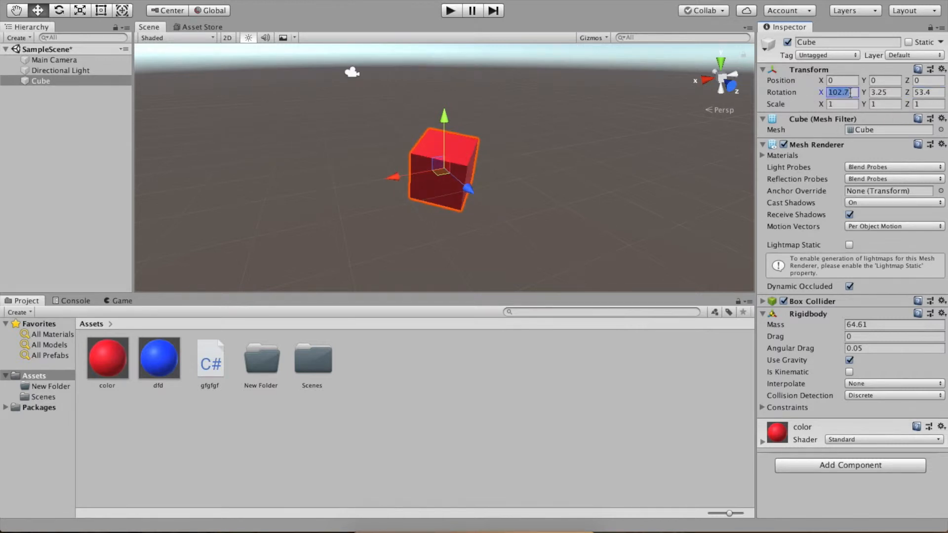
{"action": "type", "text": "0"}
{"action": "key", "text": "Tab"}
{"action": "type", "text": "0"}
{"action": "key", "text": "Tab"}
{"action": "type", "text": "0"}
{"action": "key", "text": "Tab"}
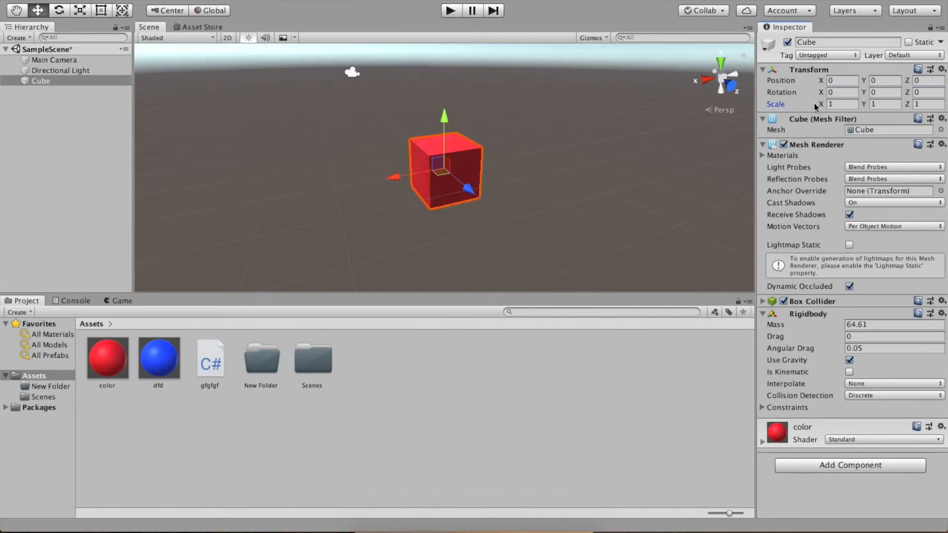
- Set the red cube's scale to X 5, Y 6, Z 5 and view the enlarged block from the side
{"action": "left_click_drag", "start_coordinate": [822, 105], "coordinate": [912, 102]}
{"action": "left_click", "coordinate": [834, 107]}
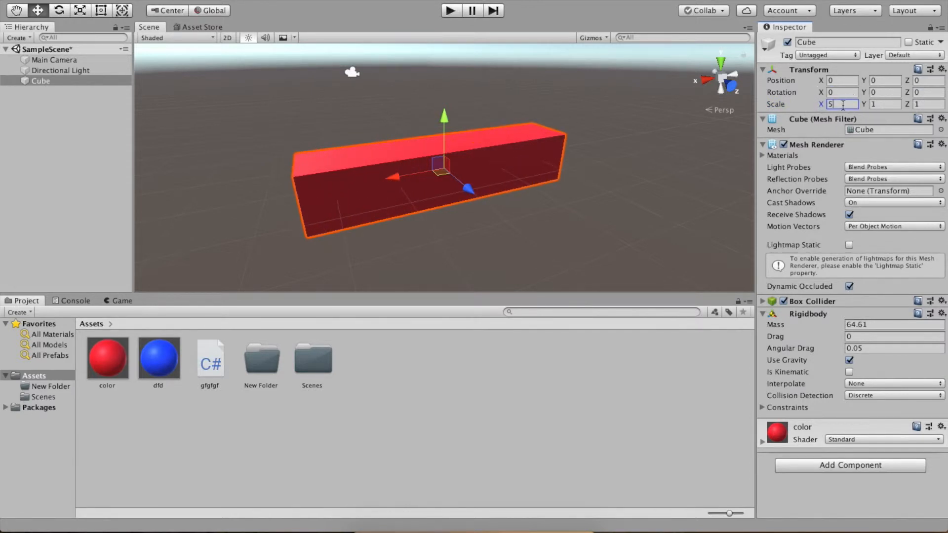
{"action": "left_click", "coordinate": [882, 104]}
{"action": "type", "text": "6"}
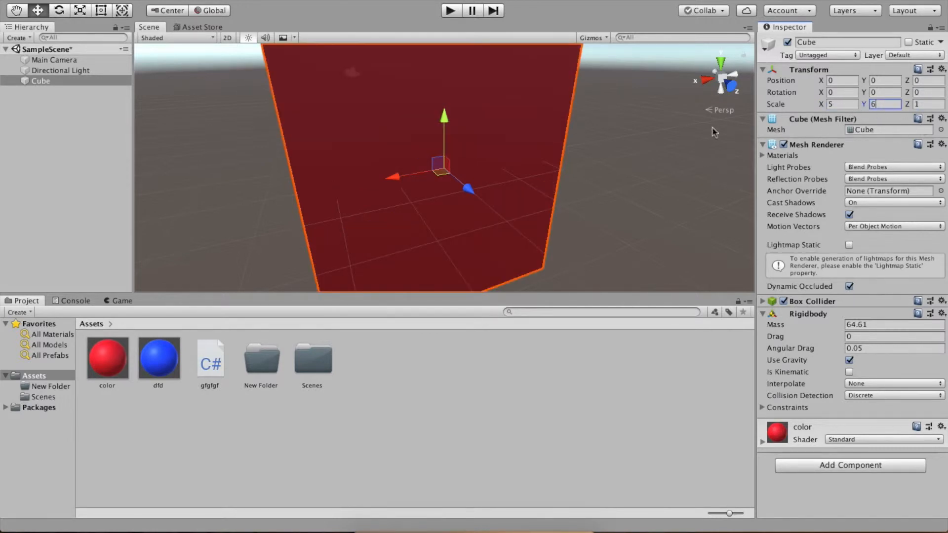
{"action": "scroll", "coordinate": [595, 146], "scroll_direction": "down", "scroll_amount": 5}
{"action": "key", "text": "Tab"}
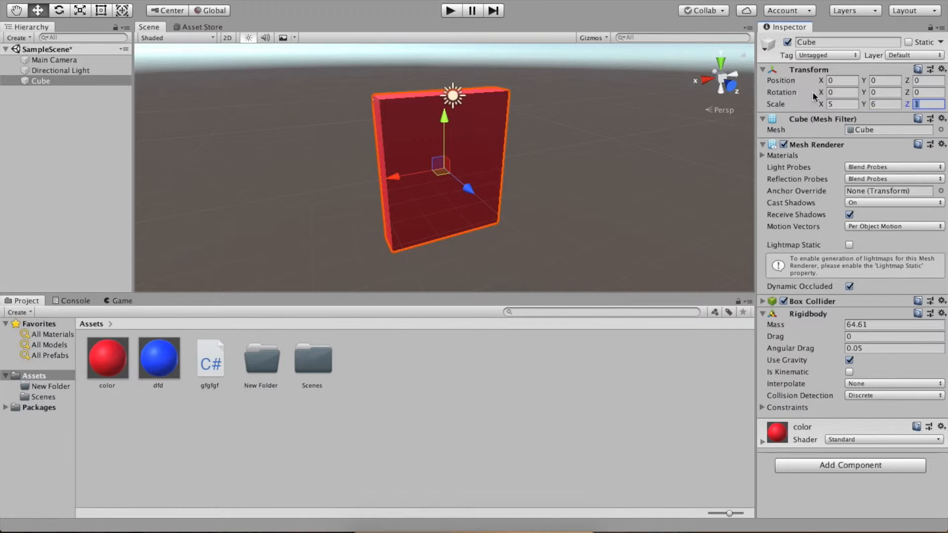
{"action": "type", "text": "5"}
{"action": "left_click_drag", "start_coordinate": [572, 193], "coordinate": [767, 190], "text": "alt"}
{"action": "left_click", "coordinate": [83, 82]}
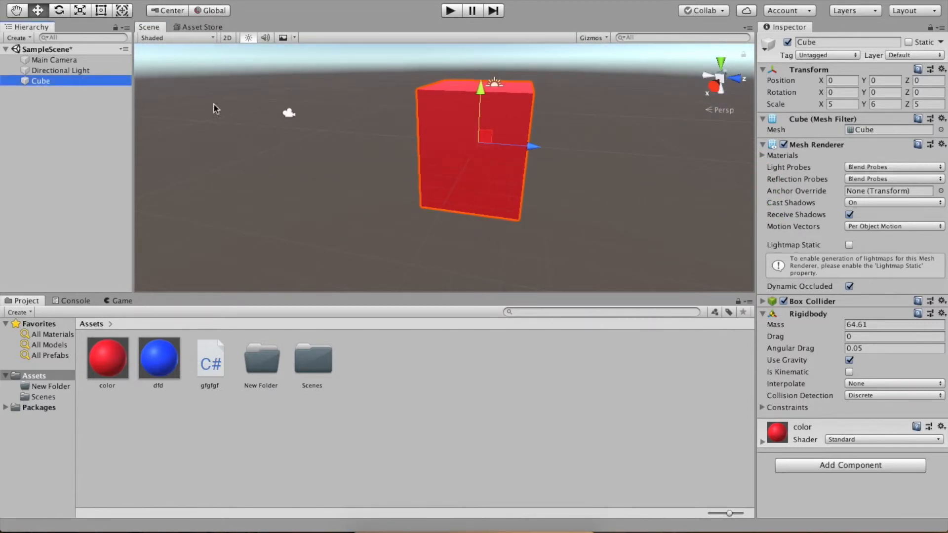
- Set the red cube's scale to X 1, Y 1, Z 1
{"action": "left_click", "coordinate": [845, 104]}
{"action": "type", "text": "1"}
{"action": "key", "text": "Tab"}
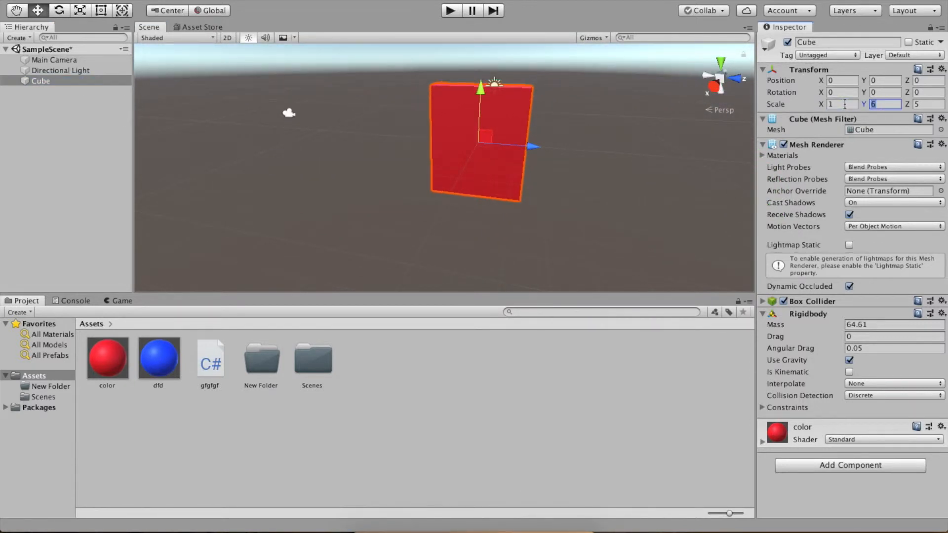
{"action": "type", "text": "1"}
{"action": "key", "text": "Tab"}
{"action": "type", "text": "1"}
{"action": "scroll", "coordinate": [501, 159], "scroll_direction": "up", "scroll_amount": 5}
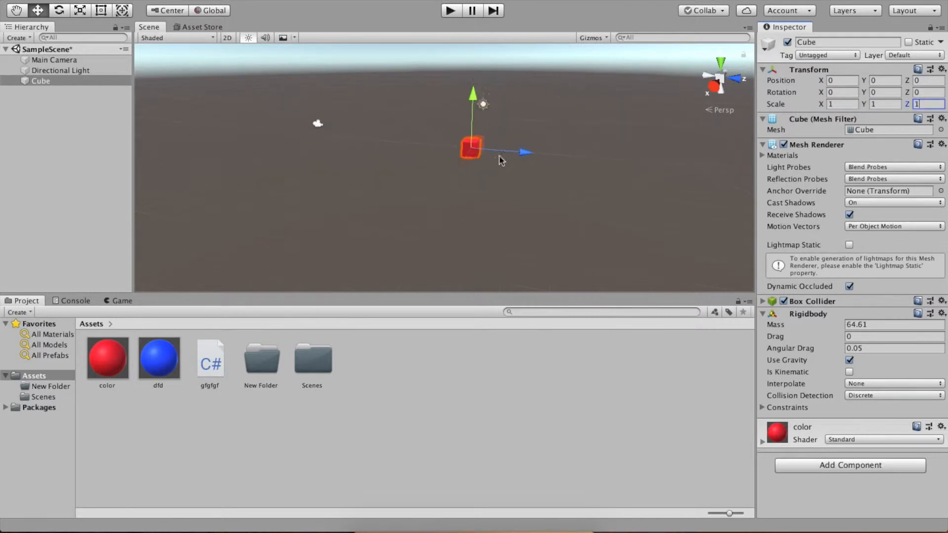
{"action": "left_click_drag", "start_coordinate": [584, 90], "coordinate": [637, 139], "text": "alt"}
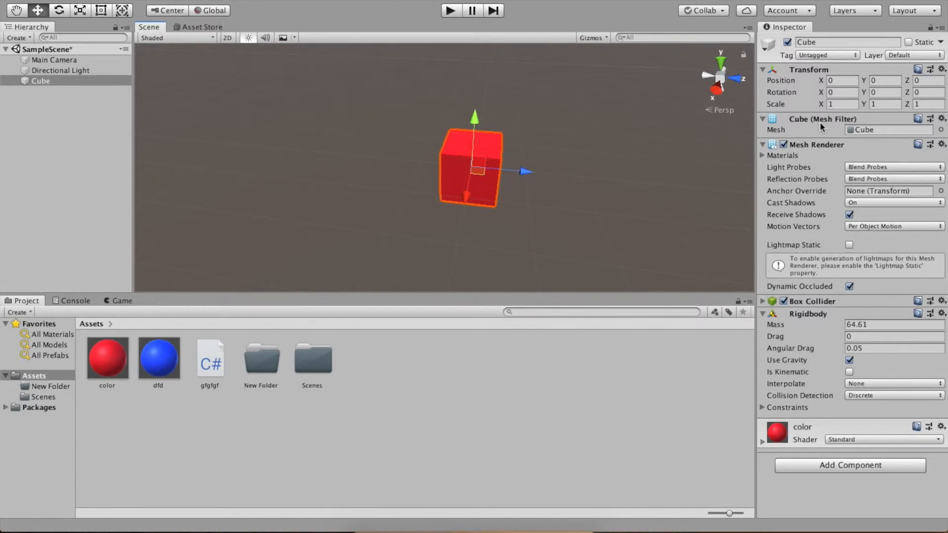
- Try the Capsule, Cylinder, plane and sphere meshes in the cube's Mesh Filter and reselect the Cube mesh
{"action": "left_click", "coordinate": [941, 130]}
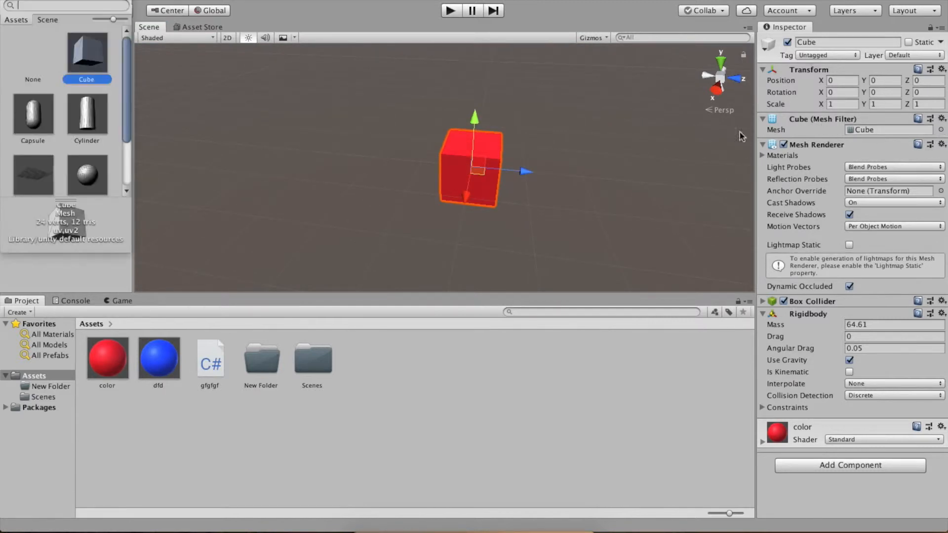
{"action": "left_click", "coordinate": [45, 121]}
{"action": "left_click", "coordinate": [82, 116]}
{"action": "left_click", "coordinate": [89, 174]}
{"action": "left_click", "coordinate": [31, 168]}
{"action": "left_click", "coordinate": [33, 99]}
{"action": "left_click", "coordinate": [87, 99]}
{"action": "left_click", "coordinate": [87, 61]}
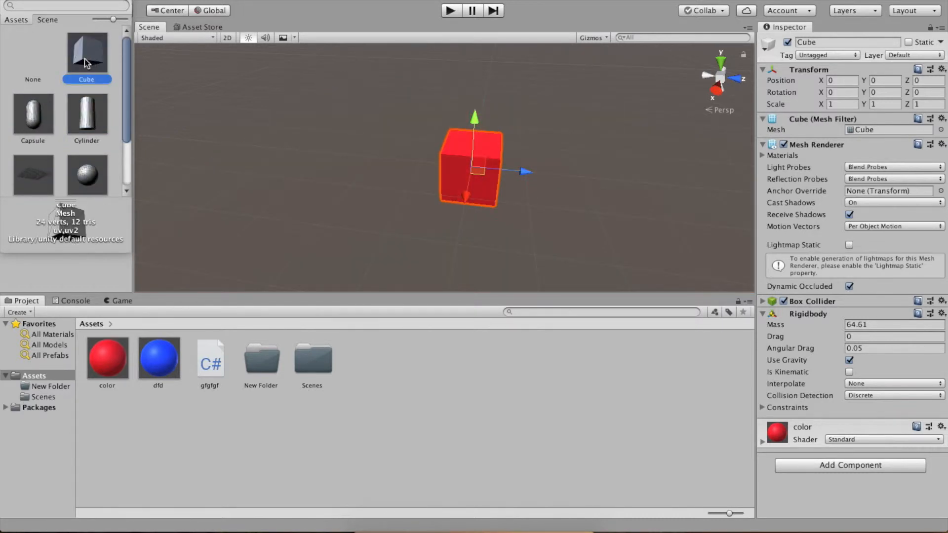
- Set the Mesh Filter's mesh to None and assign the Cube mesh again
{"action": "left_click", "coordinate": [31, 63]}
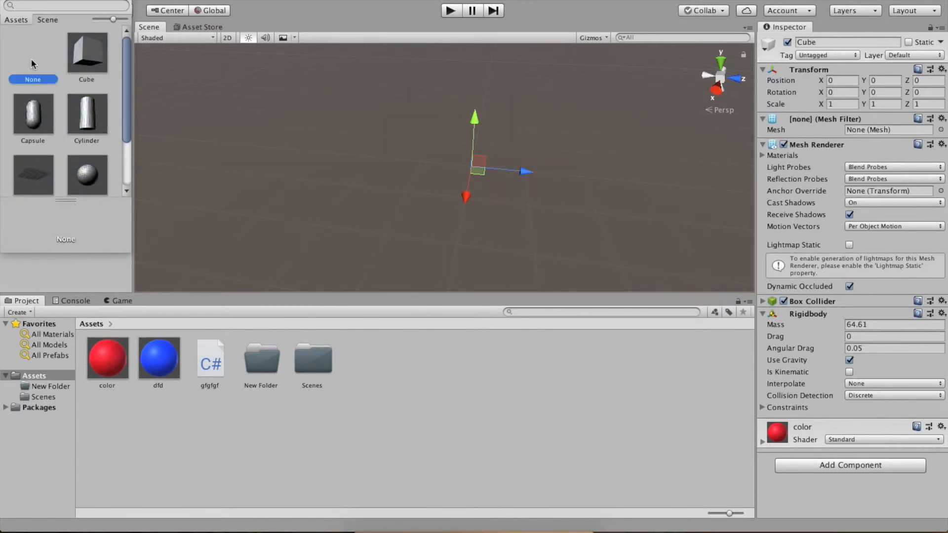
{"action": "left_click", "coordinate": [93, 62]}
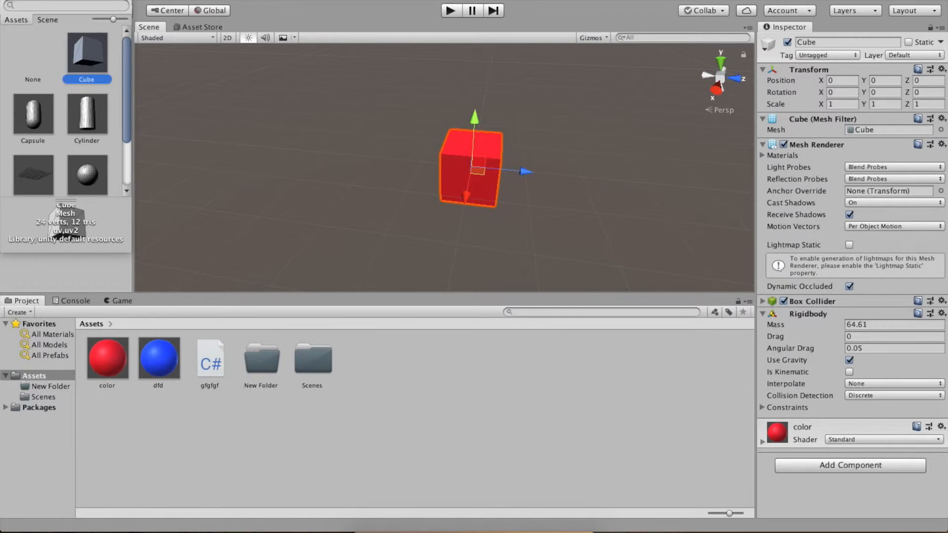
{"action": "left_click", "coordinate": [849, 149]}
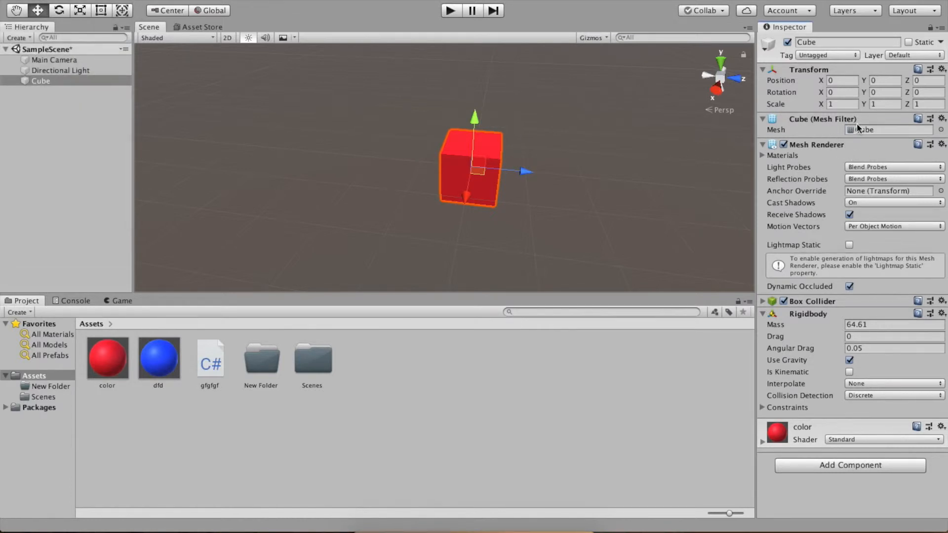
- Collapse the Mesh Renderer, Mesh Filter and Transform components and expand the Box Collider
{"action": "left_click", "coordinate": [810, 145]}
{"action": "left_click", "coordinate": [826, 119]}
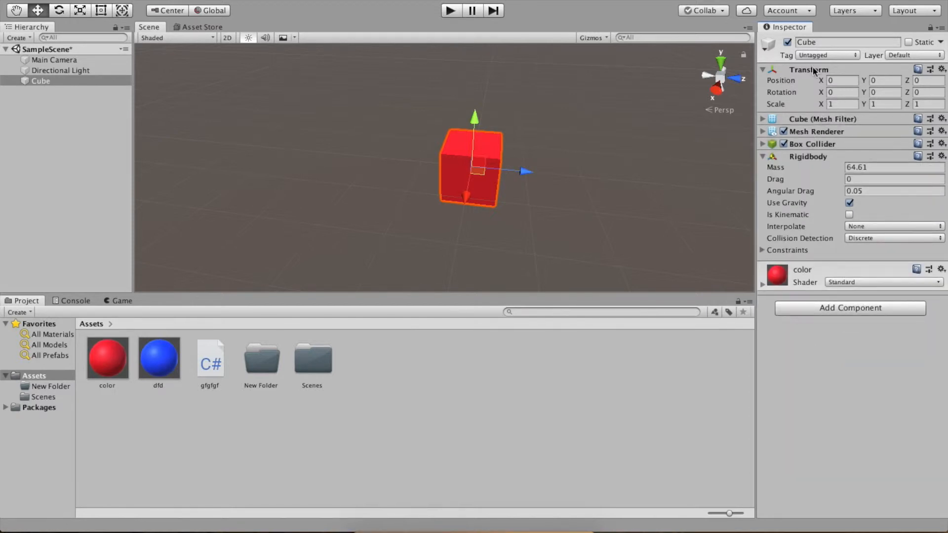
{"action": "left_click", "coordinate": [816, 69]}
{"action": "left_click", "coordinate": [821, 106]}
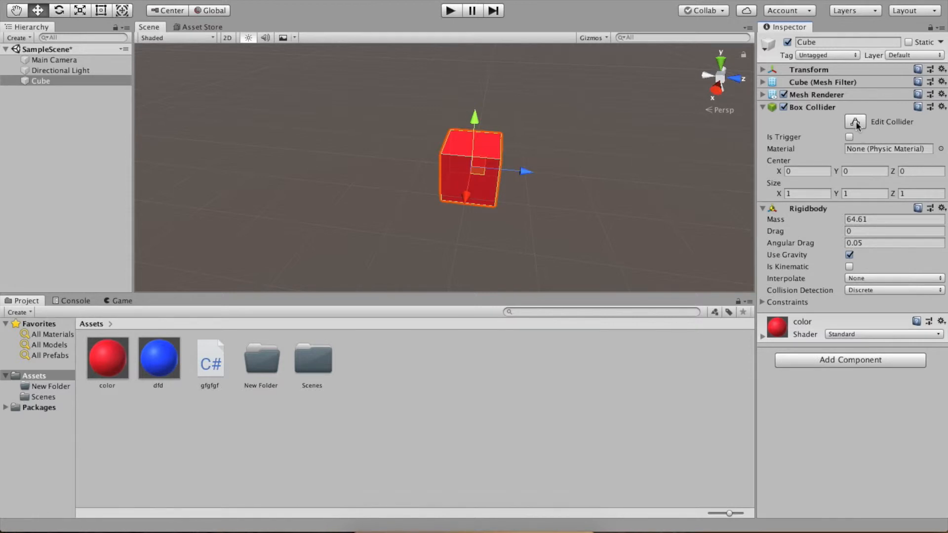
- Edit the Box Collider's bounds, stretching its Z size to about 1.91 and shrinking it back to about 1.01
{"action": "left_click_drag", "start_coordinate": [573, 165], "coordinate": [536, 135], "text": "alt"}
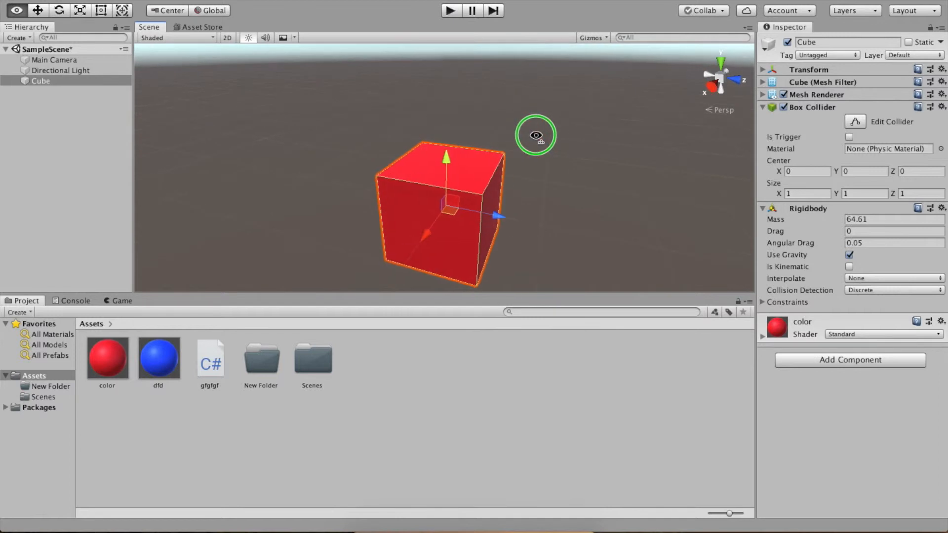
{"action": "key", "text": "f"}
{"action": "left_click", "coordinate": [855, 121]}
{"action": "left_click_drag", "start_coordinate": [482, 161], "coordinate": [542, 166]}
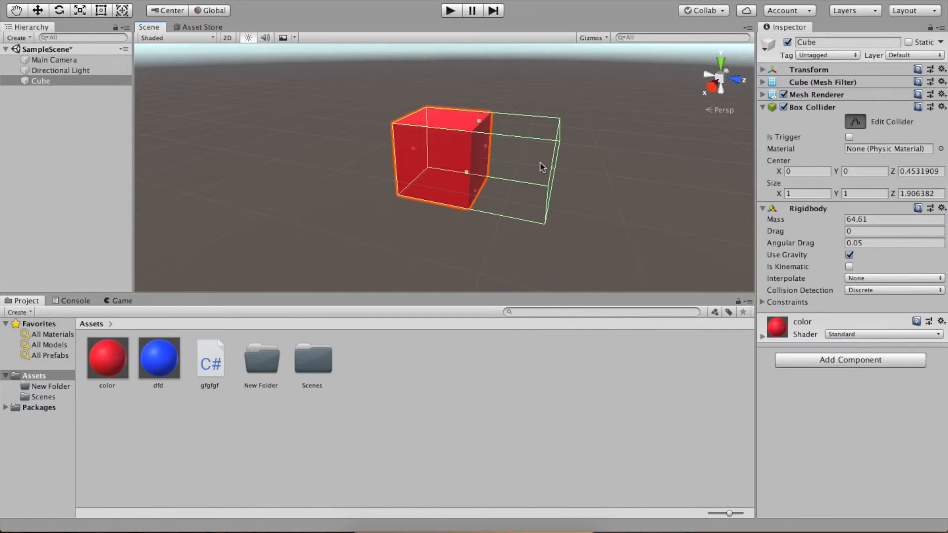
{"action": "left_click_drag", "start_coordinate": [558, 174], "coordinate": [417, 165], "text": "alt"}
{"action": "right_click_drag", "start_coordinate": [417, 165], "coordinate": [491, 171]}
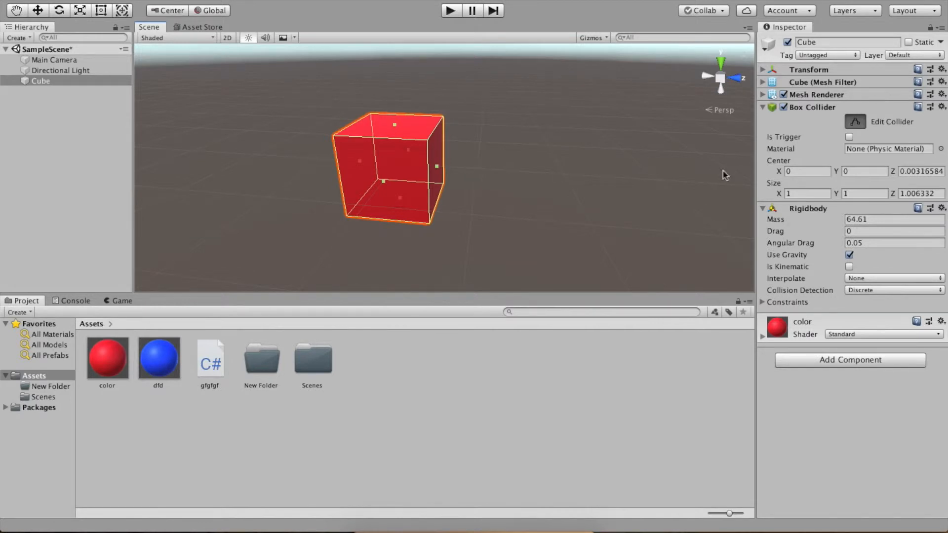
{"action": "left_click", "coordinate": [856, 123]}
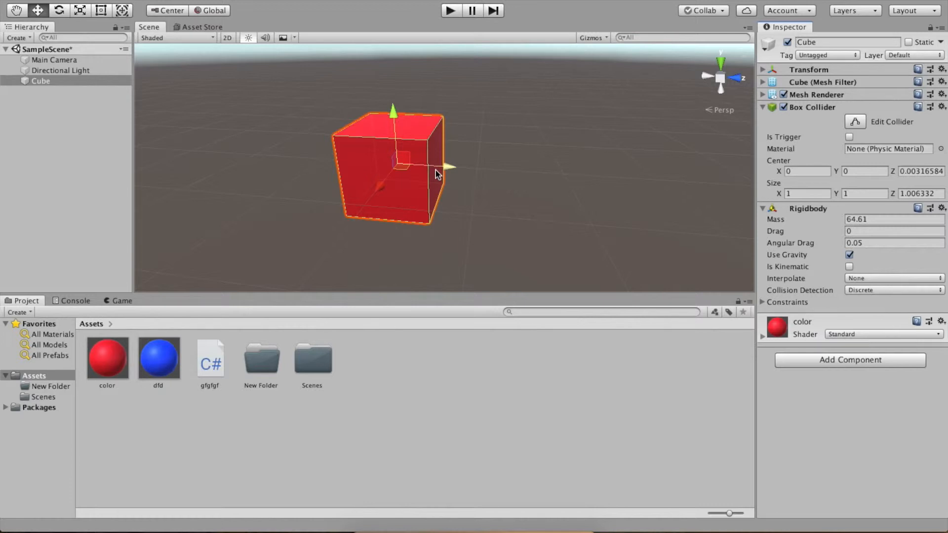
- Disable the cube's Box Collider and enable it again
{"action": "right_click_drag", "start_coordinate": [478, 174], "coordinate": [435, 165]}
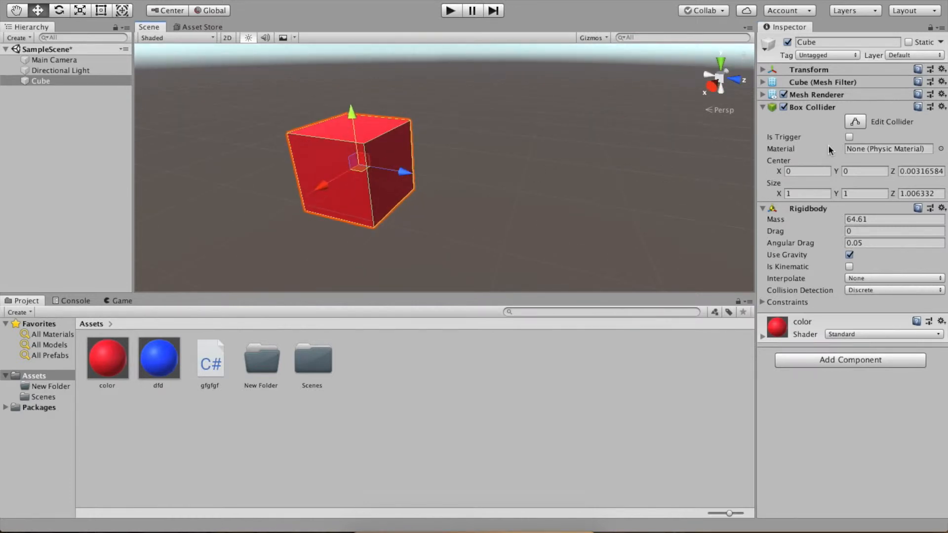
{"action": "left_click", "coordinate": [784, 107]}
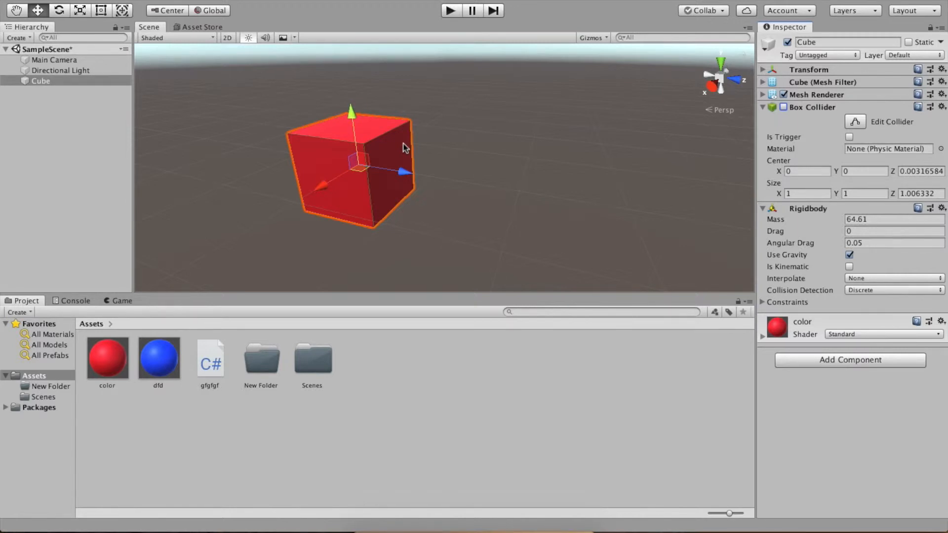
{"action": "left_click", "coordinate": [784, 107]}
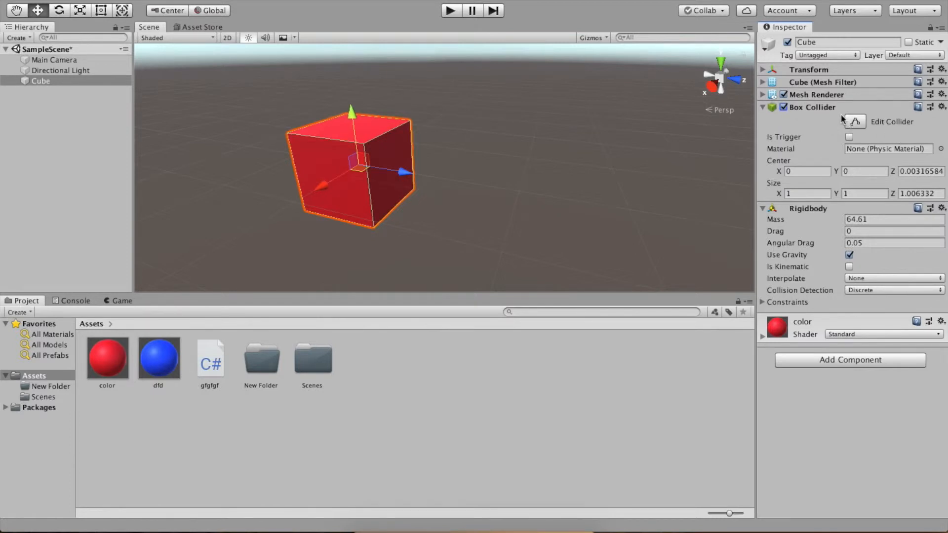
- Stretch the Box Collider out on both Z sides of the cube to about 3.08, and finish editing it
{"action": "left_click", "coordinate": [860, 120]}
{"action": "left_click_drag", "start_coordinate": [377, 187], "coordinate": [462, 192]}
{"action": "left_click_drag", "start_coordinate": [332, 170], "coordinate": [473, 177], "text": "alt"}
{"action": "left_click_drag", "start_coordinate": [416, 189], "coordinate": [305, 200]}
{"action": "left_click_drag", "start_coordinate": [440, 208], "coordinate": [368, 213], "text": "alt"}
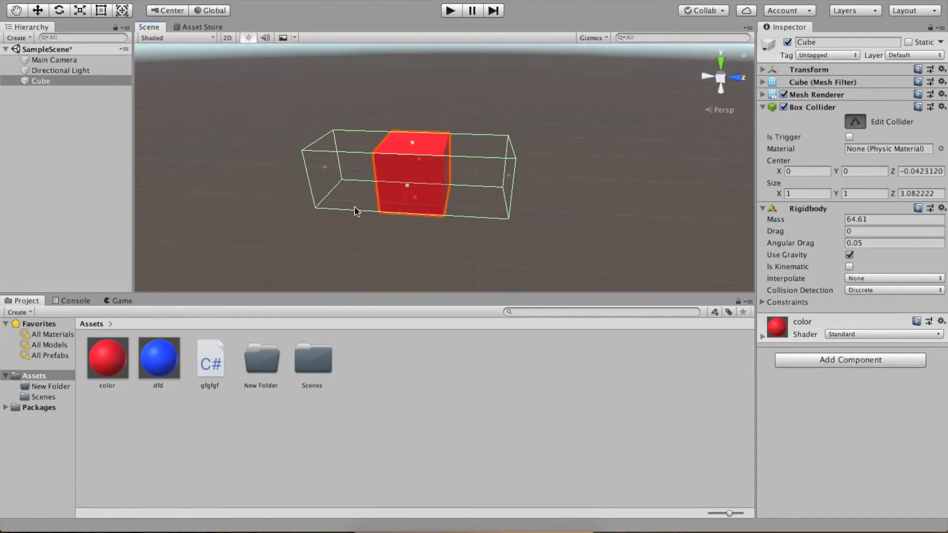
{"action": "left_click", "coordinate": [84, 84]}
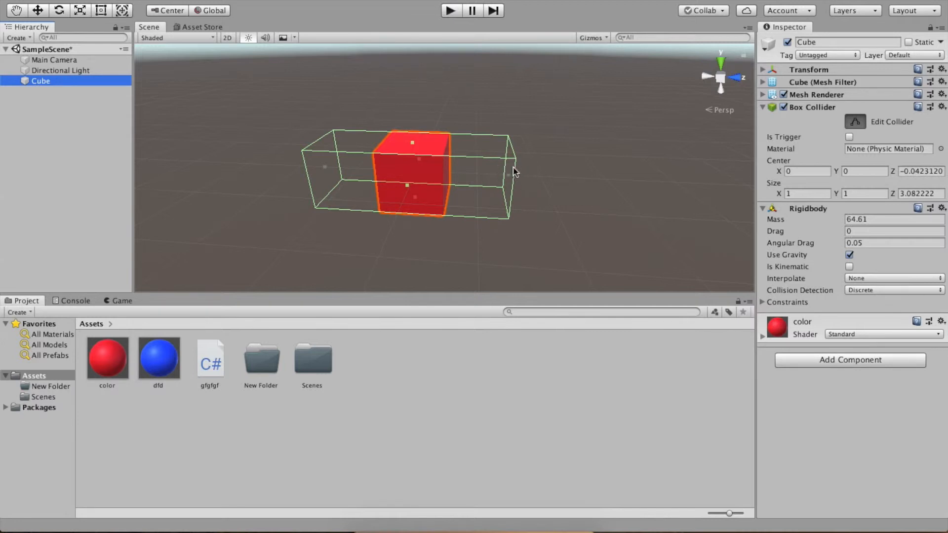
{"action": "left_click", "coordinate": [855, 122]}
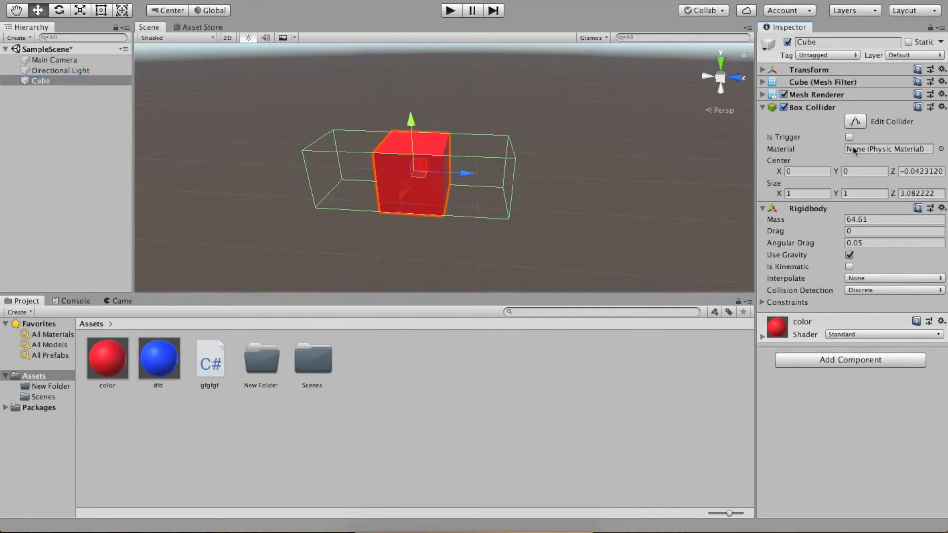
- Reopen the Box Collider for editing and shorten it along Z to about 2.40
{"action": "left_click_drag", "start_coordinate": [472, 142], "coordinate": [504, 143], "text": "alt"}
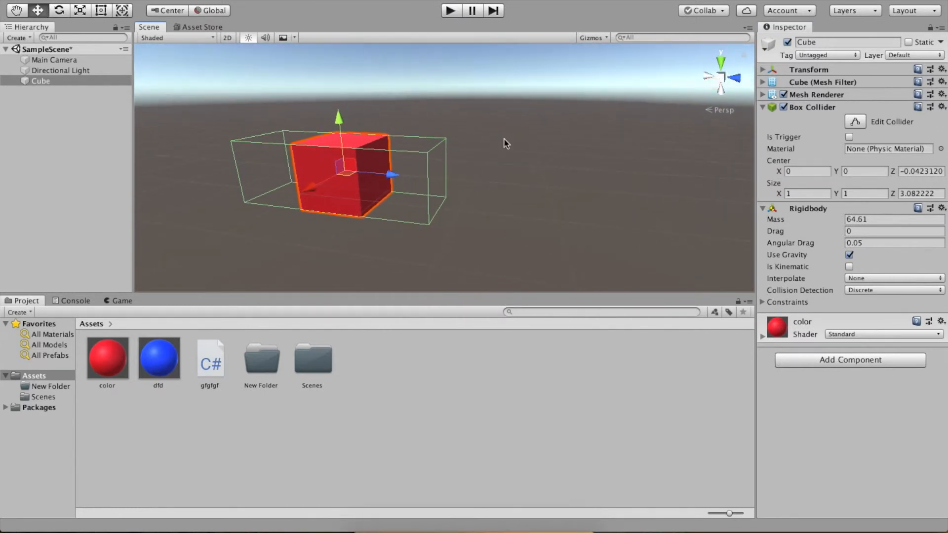
{"action": "left_click", "coordinate": [854, 122]}
{"action": "left_click_drag", "start_coordinate": [438, 176], "coordinate": [397, 177]}
- Set the Box Collider's center Z to 0 and size Z to 1, and finish editing it
{"action": "left_click", "coordinate": [922, 171]}
{"action": "type", "text": "0"}
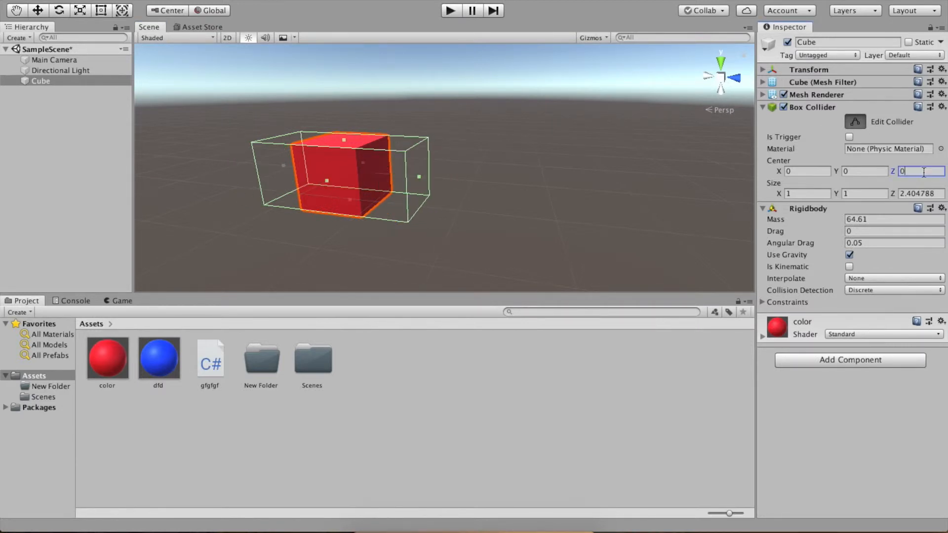
{"action": "key", "text": "Tab"}
{"action": "key", "text": "Tab"}
{"action": "type", "text": "0"}
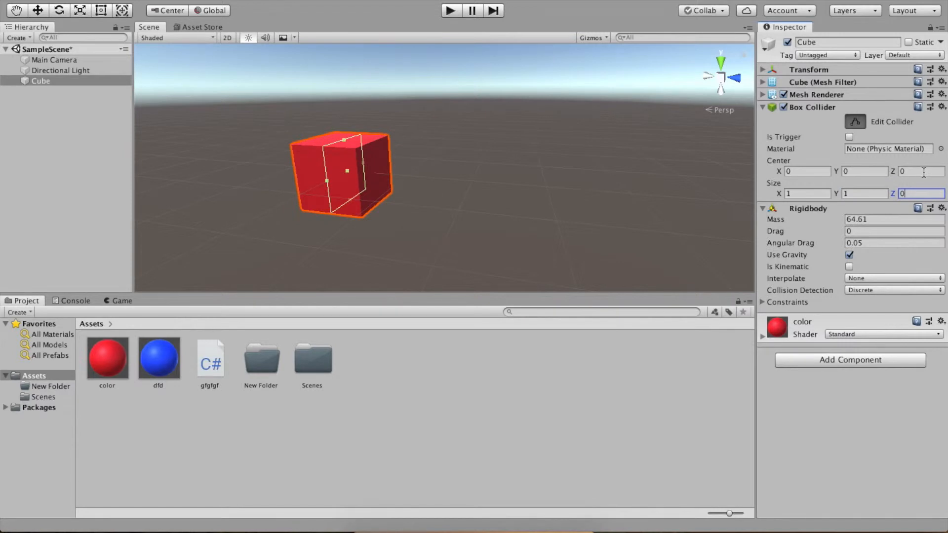
{"action": "left_click_drag", "start_coordinate": [913, 191], "coordinate": [882, 190]}
{"action": "type", "text": "1"}
{"action": "key", "text": "Return"}
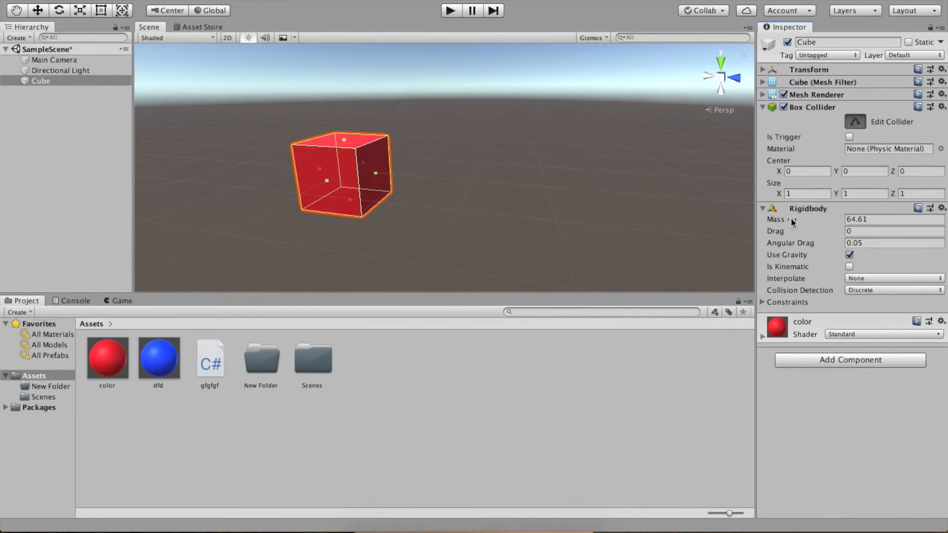
{"action": "right_click_drag", "start_coordinate": [480, 170], "coordinate": [525, 175]}
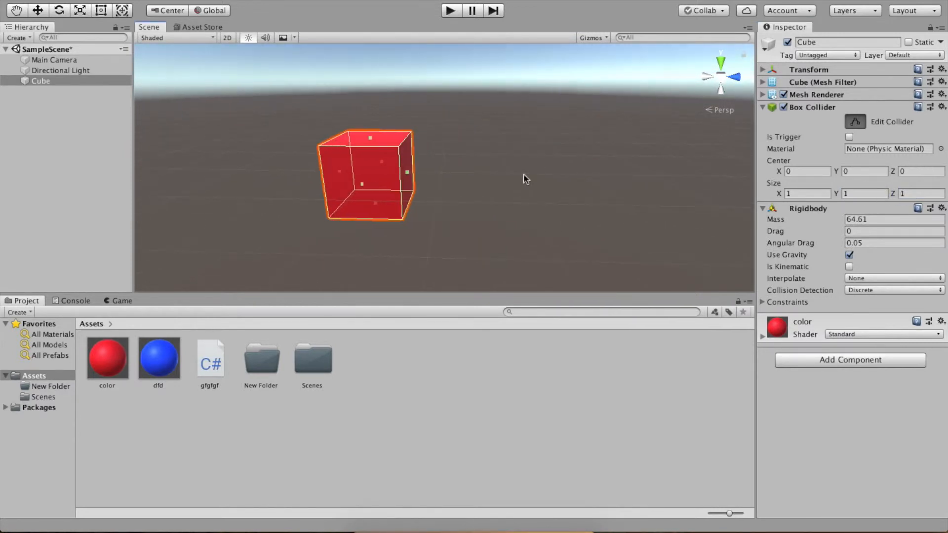
{"action": "left_click", "coordinate": [856, 122]}
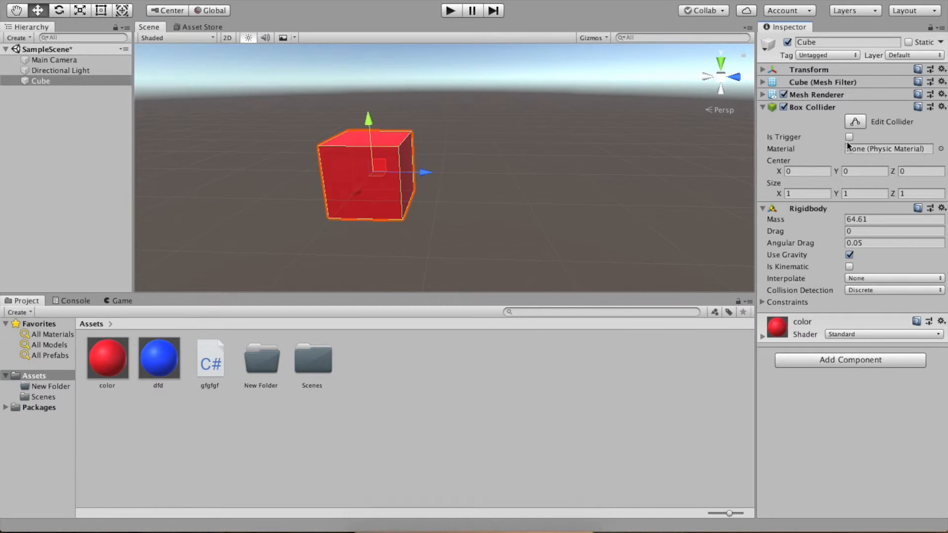
- Turn the Box Collider's Is Trigger option on and off again
{"action": "left_click", "coordinate": [851, 138]}
{"action": "left_click", "coordinate": [851, 138]}
{"action": "right_click_drag", "start_coordinate": [555, 169], "coordinate": [513, 168]}
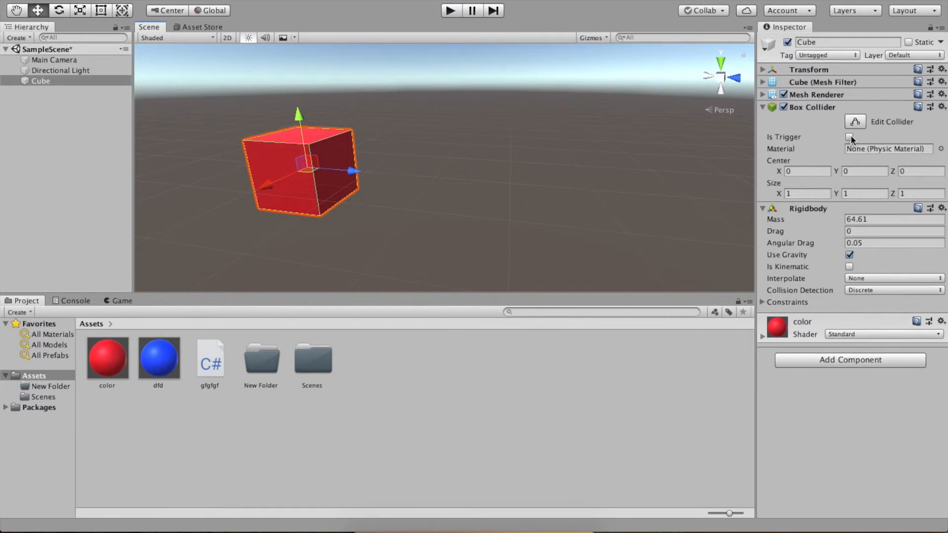
- Collapse the cube's Rigidbody component
{"action": "left_click", "coordinate": [817, 207]}
{"action": "left_click", "coordinate": [819, 208]}
{"action": "left_click", "coordinate": [823, 207]}
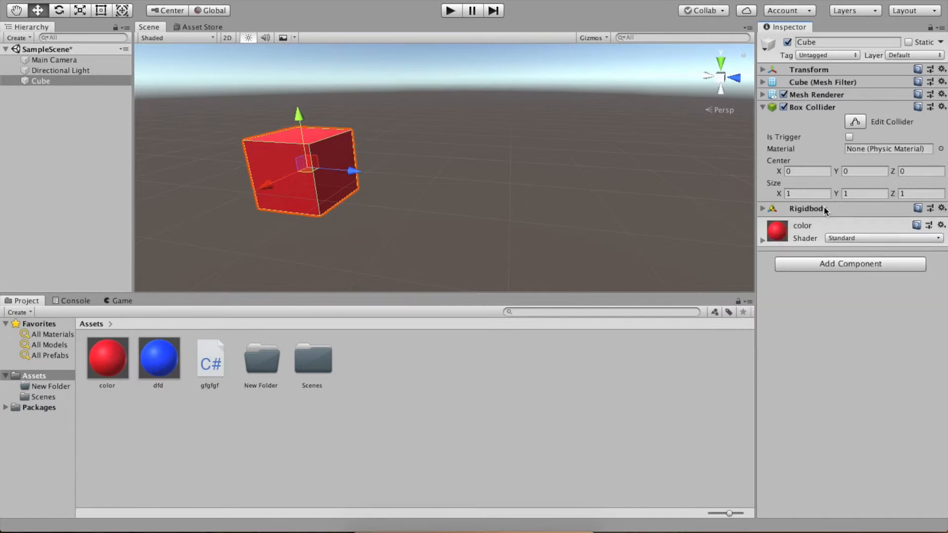
- Check the Directional Light and Main Camera components, and collapse the cube's Box Collider component
{"action": "left_click_drag", "start_coordinate": [438, 159], "coordinate": [168, 158], "text": "alt"}
{"action": "left_click", "coordinate": [59, 71]}
{"action": "left_click", "coordinate": [54, 60]}
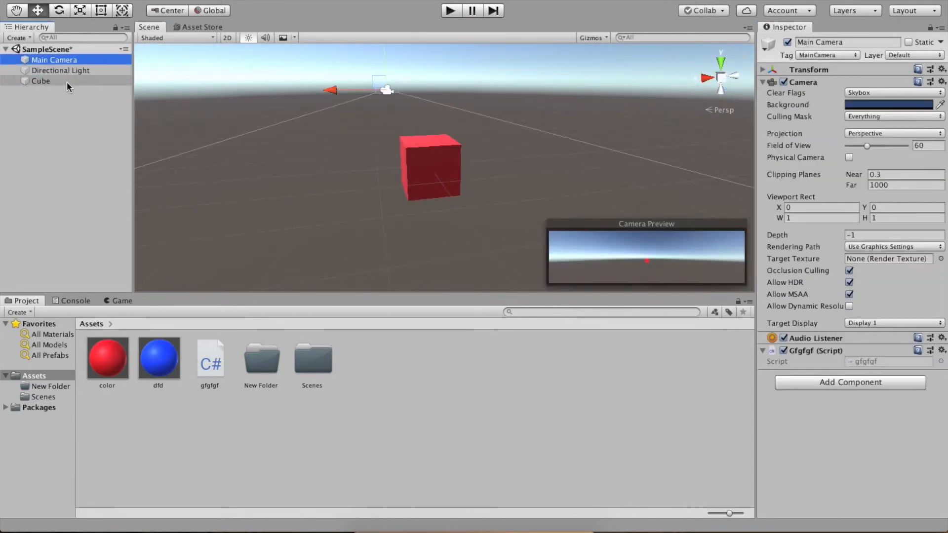
{"action": "left_click", "coordinate": [66, 81]}
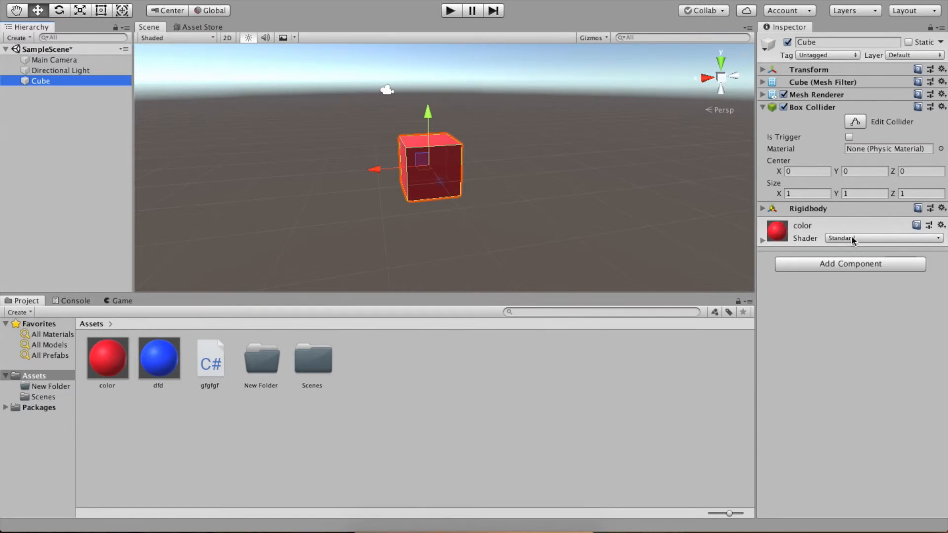
{"action": "left_click", "coordinate": [802, 109]}
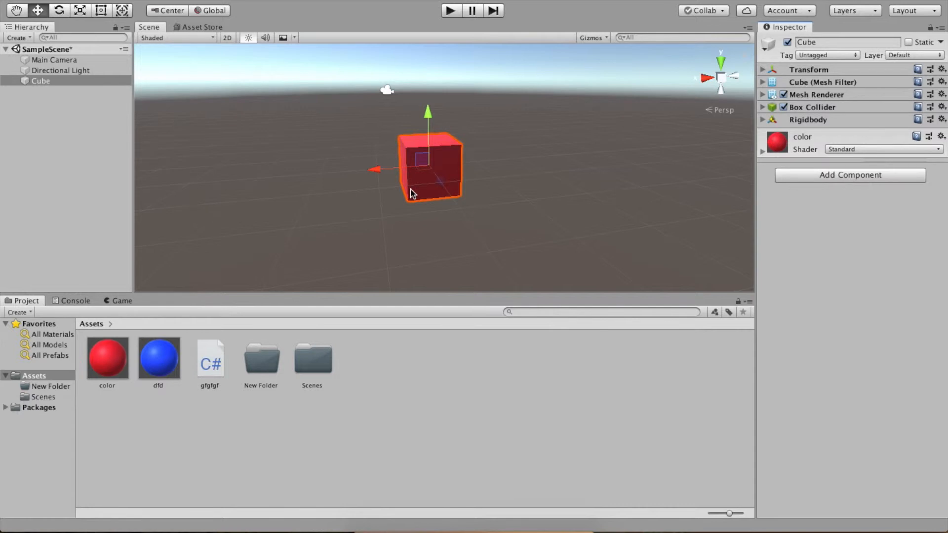
- Inspect the color and dfd materials, the gfgfgf script and New Folder in Assets
{"action": "left_click", "coordinate": [213, 368]}
{"action": "left_click", "coordinate": [105, 415]}
{"action": "left_click", "coordinate": [107, 359]}
{"action": "left_click", "coordinate": [159, 359]}
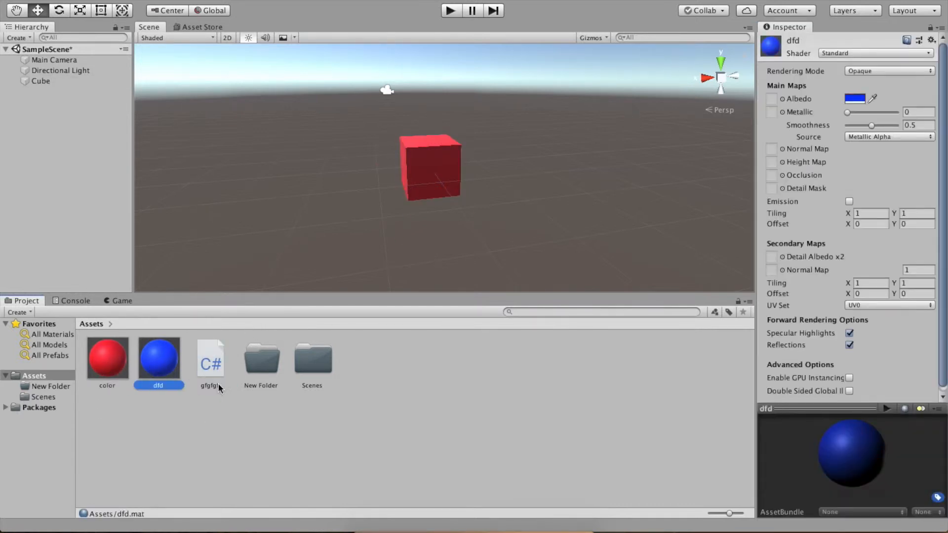
{"action": "left_click", "coordinate": [215, 368]}
{"action": "left_click", "coordinate": [280, 371]}
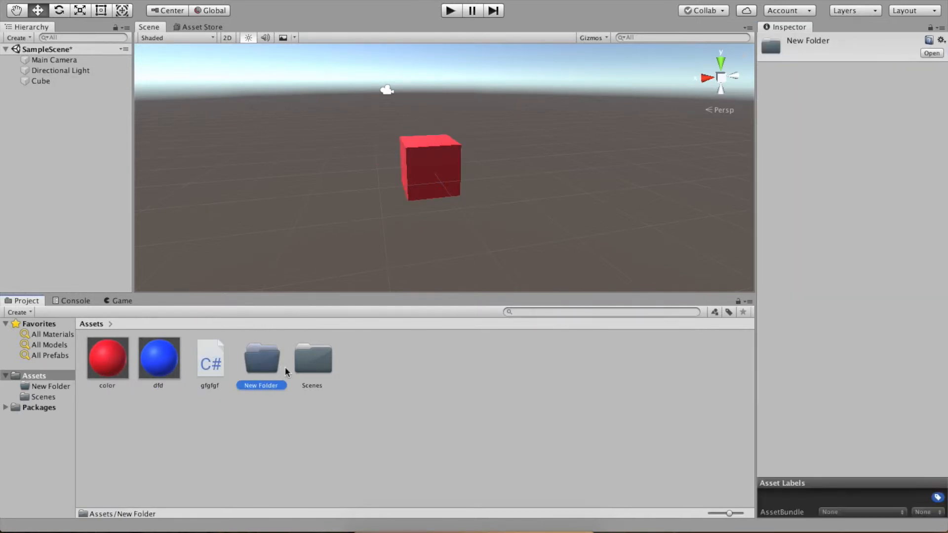
- Open the gfgfgf script in Visual Studio, and open gfgfgf.cs again from the project's Assets folder
{"action": "double_click", "coordinate": [211, 363]}
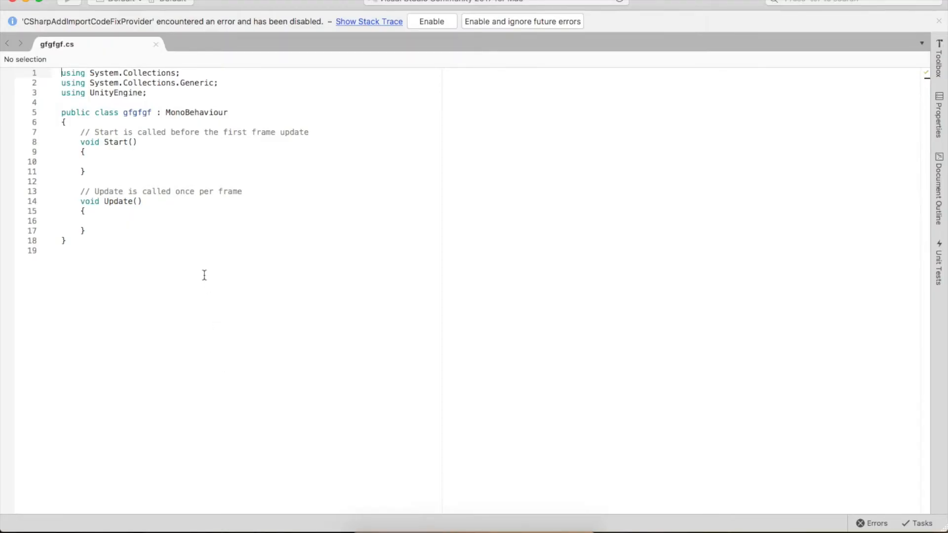
{"action": "key", "text": "super+Tab"}
{"action": "left_click", "coordinate": [126, 1]}
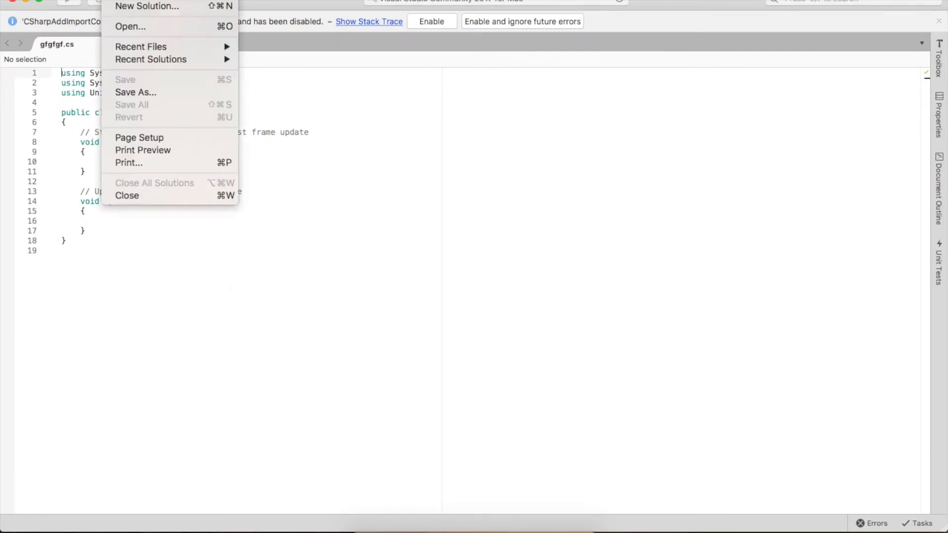
{"action": "left_click", "coordinate": [135, 26]}
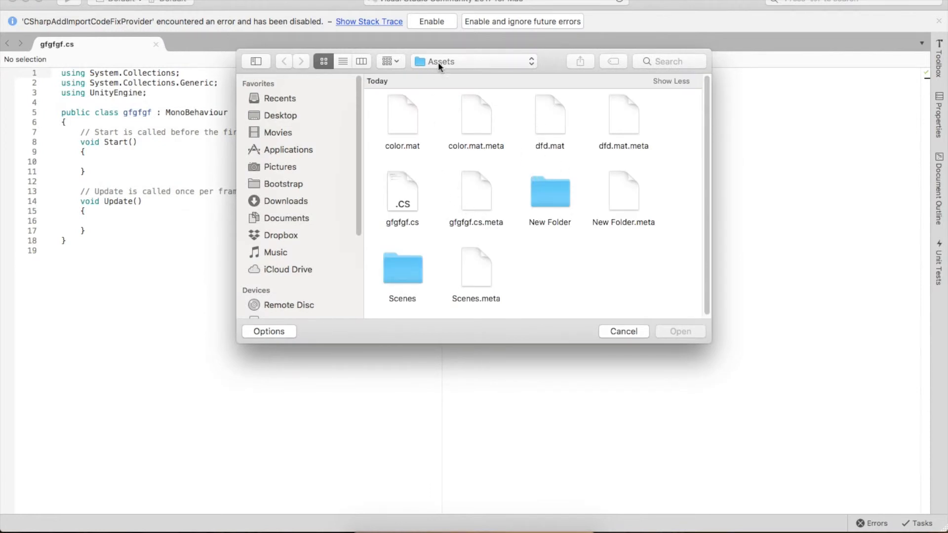
{"action": "left_click", "coordinate": [410, 215]}
{"action": "double_click", "coordinate": [407, 196]}
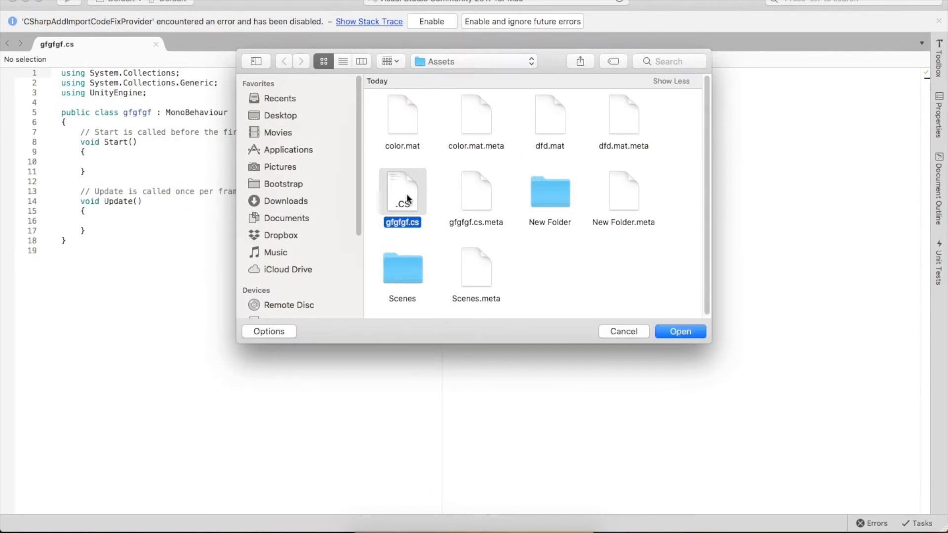
- Move the Start method's opening brace up onto its declaration line
{"action": "left_click", "coordinate": [116, 155]}
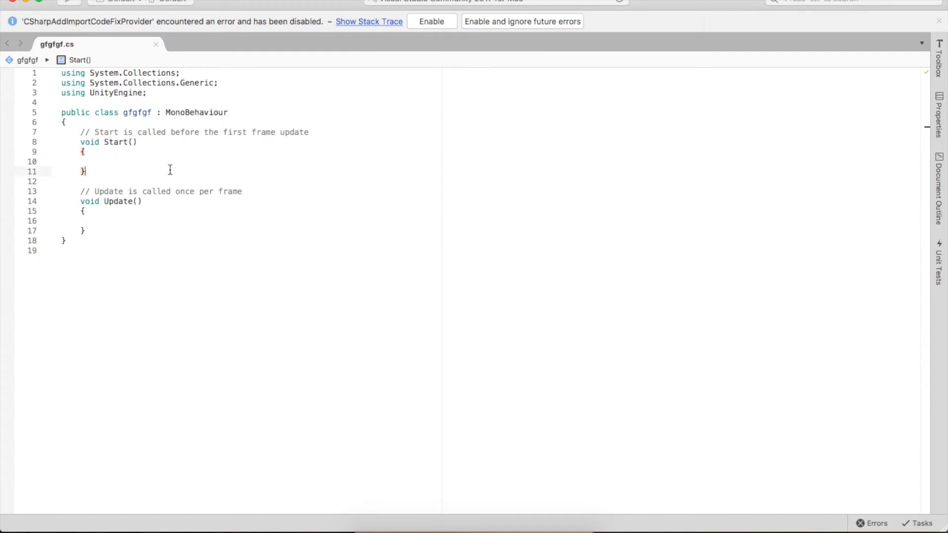
{"action": "left_click", "coordinate": [74, 143]}
{"action": "mouse_move", "coordinate": [74, 143]}
{"action": "left_mouse_down"}
{"action": "mouse_move", "coordinate": [95, 163]}
{"action": "mouse_move", "coordinate": [72, 141]}
{"action": "mouse_move", "coordinate": [53, 144]}
{"action": "mouse_move", "coordinate": [80, 144]}
{"action": "left_mouse_up"}
{"action": "left_click", "coordinate": [95, 164]}
{"action": "left_click", "coordinate": [96, 167]}
{"action": "left_click", "coordinate": [81, 152]}
{"action": "key", "text": "BackSpace"}
{"action": "key", "text": "BackSpace"}
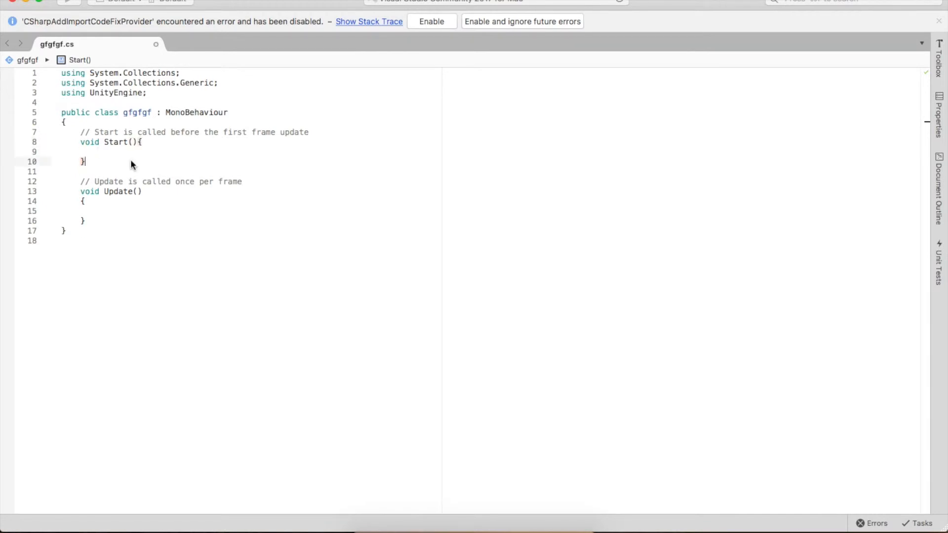
- Move the Update method's opening brace up onto its declaration line and save the script
{"action": "key", "text": "Down"}
{"action": "key", "text": "Down"}
{"action": "key", "text": "Down"}
{"action": "key", "text": "Down"}
{"action": "key", "text": "Down"}
{"action": "key", "text": "Down"}
{"action": "key", "text": "Left"}
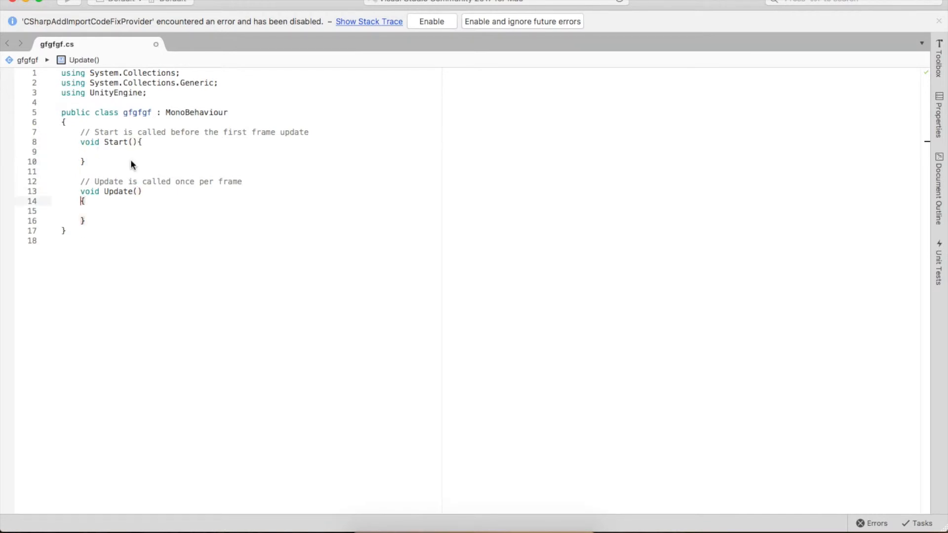
{"action": "key", "text": "BackSpace"}
{"action": "key", "text": "BackSpace"}
{"action": "key", "text": "super+s"}
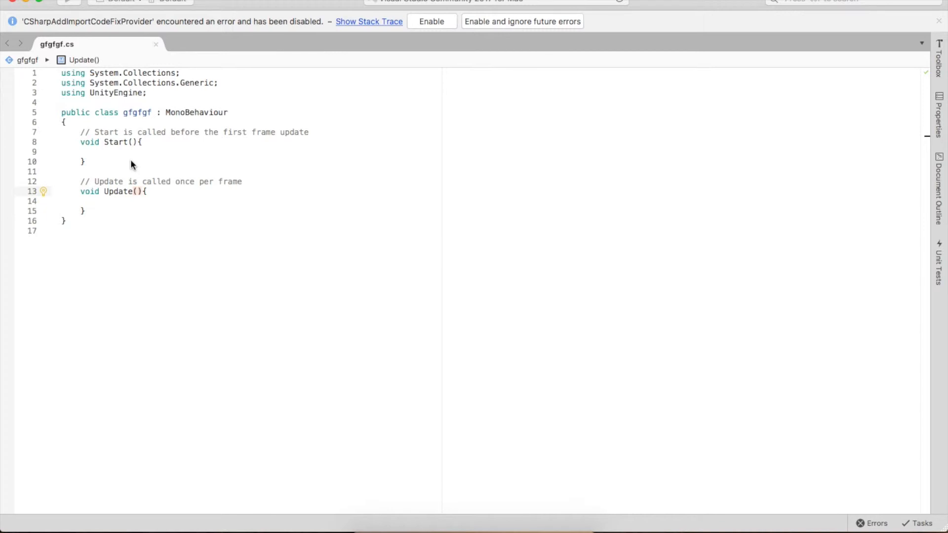
- Enter the sample text google.com inside the Start method and highlight it as example code
{"action": "left_click_drag", "start_coordinate": [81, 145], "coordinate": [95, 157]}
{"action": "left_click", "coordinate": [99, 158]}
{"action": "left_click", "coordinate": [120, 154]}
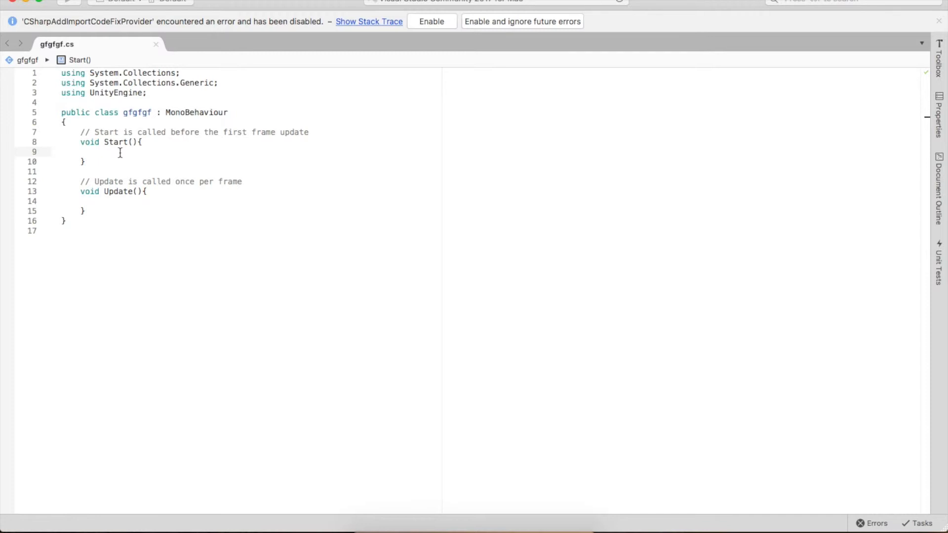
{"action": "type", "text": "oogle.com"}
{"action": "mouse_move", "coordinate": [99, 153]}
{"action": "left_mouse_down"}
{"action": "mouse_move", "coordinate": [161, 151]}
{"action": "mouse_move", "coordinate": [95, 152]}
{"action": "left_mouse_up"}
{"action": "left_click", "coordinate": [141, 152]}
{"action": "left_click_drag", "start_coordinate": [152, 153], "coordinate": [101, 151]}
{"action": "left_click", "coordinate": [156, 154]}
{"action": "double_click", "coordinate": [137, 150]}
{"action": "left_click_drag", "start_coordinate": [136, 149], "coordinate": [105, 149]}
{"action": "left_click", "coordinate": [102, 150]}
{"action": "left_click", "coordinate": [104, 150]}
{"action": "left_click", "coordinate": [121, 201]}
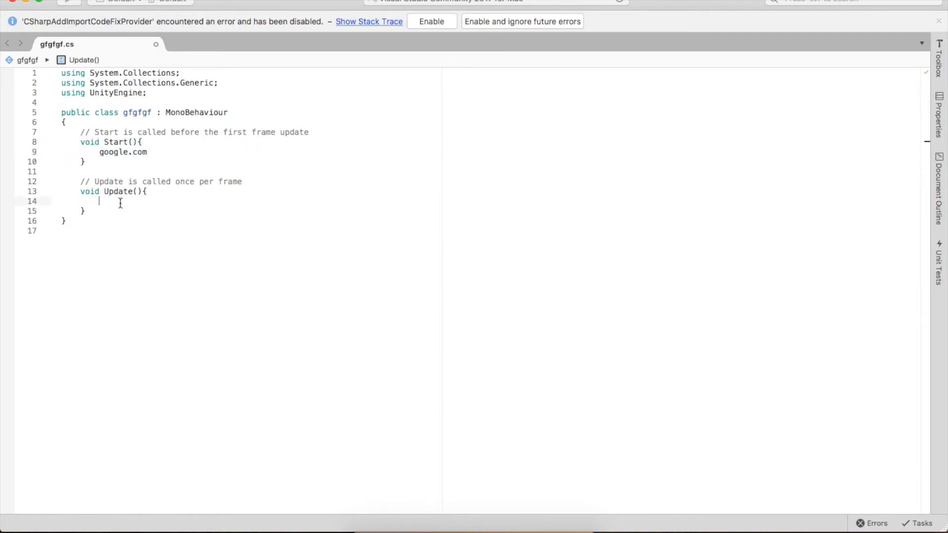
- Remove google.com from the Start method and enter it inside the Update method instead
{"action": "left_click", "coordinate": [102, 152]}
{"action": "left_click_drag", "start_coordinate": [102, 152], "coordinate": [148, 152]}
{"action": "key", "text": "BackSpace"}
{"action": "left_click", "coordinate": [119, 202]}
{"action": "type", "text": "google.co"}
{"action": "mouse_move", "coordinate": [151, 202]}
{"action": "left_mouse_down"}
{"action": "mouse_move", "coordinate": [101, 200]}
{"action": "mouse_move", "coordinate": [148, 202]}
{"action": "left_mouse_up"}
{"action": "left_click", "coordinate": [100, 201]}
{"action": "left_click", "coordinate": [153, 203]}
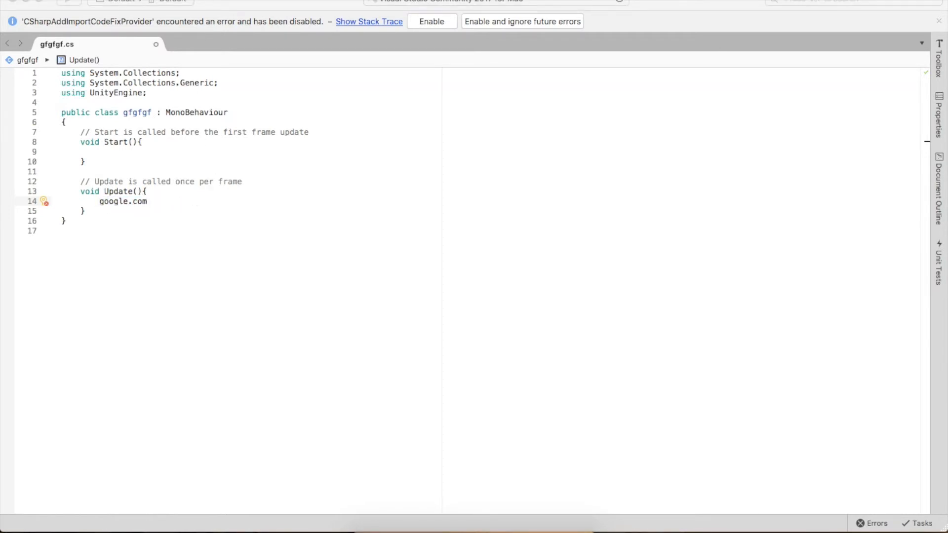
- Highlight google.com in the Update method and clear it, leaving the method body empty
{"action": "left_click_drag", "start_coordinate": [148, 203], "coordinate": [101, 201]}
{"action": "left_click", "coordinate": [98, 201]}
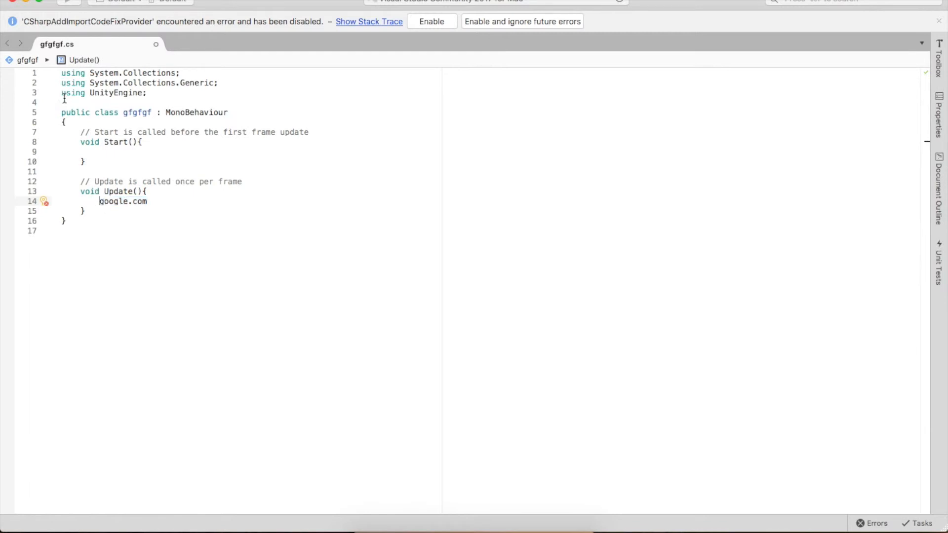
{"action": "left_click_drag", "start_coordinate": [77, 192], "coordinate": [168, 202]}
{"action": "left_click", "coordinate": [168, 201]}
{"action": "key", "text": "shift+super+Left"}
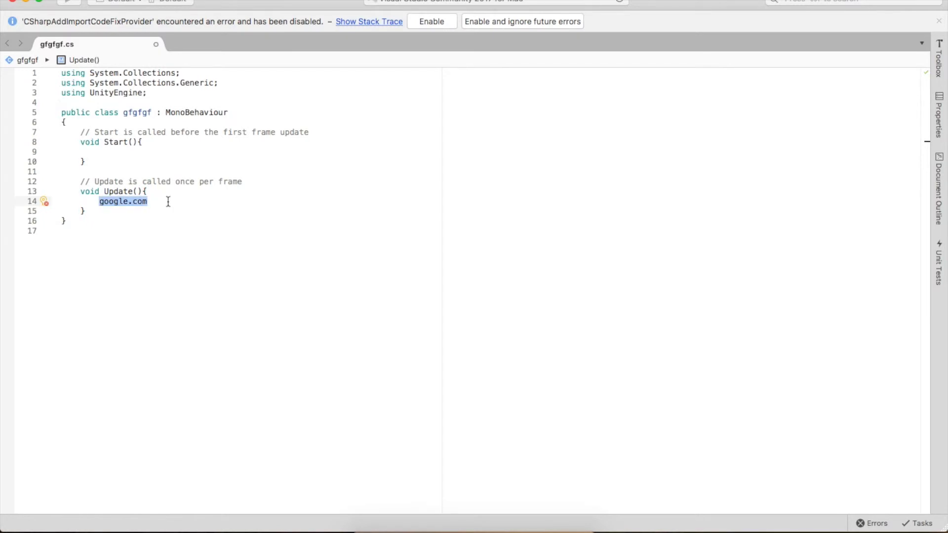
{"action": "type", "text": "goog"}
{"action": "key", "text": "BackSpace"}
{"action": "key", "text": "BackSpace"}
{"action": "key", "text": "BackSpace"}
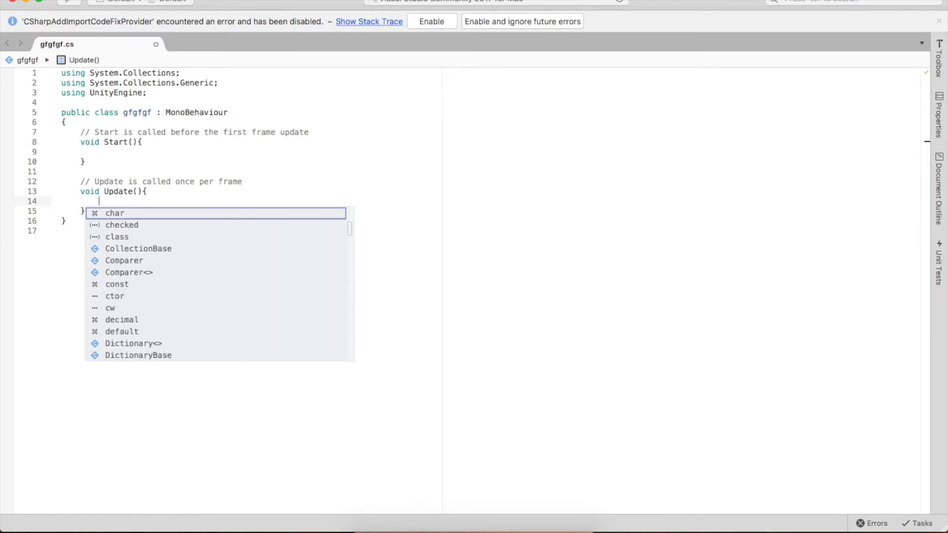
{"action": "left_click", "coordinate": [109, 167]}
{"action": "mouse_move", "coordinate": [79, 144]}
{"action": "left_mouse_down"}
{"action": "mouse_move", "coordinate": [102, 206]}
{"action": "mouse_move", "coordinate": [77, 142]}
{"action": "mouse_move", "coordinate": [95, 159]}
{"action": "mouse_move", "coordinate": [101, 208]}
{"action": "mouse_move", "coordinate": [80, 142]}
{"action": "left_mouse_up"}
{"action": "left_click", "coordinate": [102, 215]}
{"action": "left_click", "coordinate": [79, 143]}
{"action": "left_click", "coordinate": [104, 210]}
{"action": "left_click", "coordinate": [104, 162]}
{"action": "left_click", "coordinate": [81, 143]}
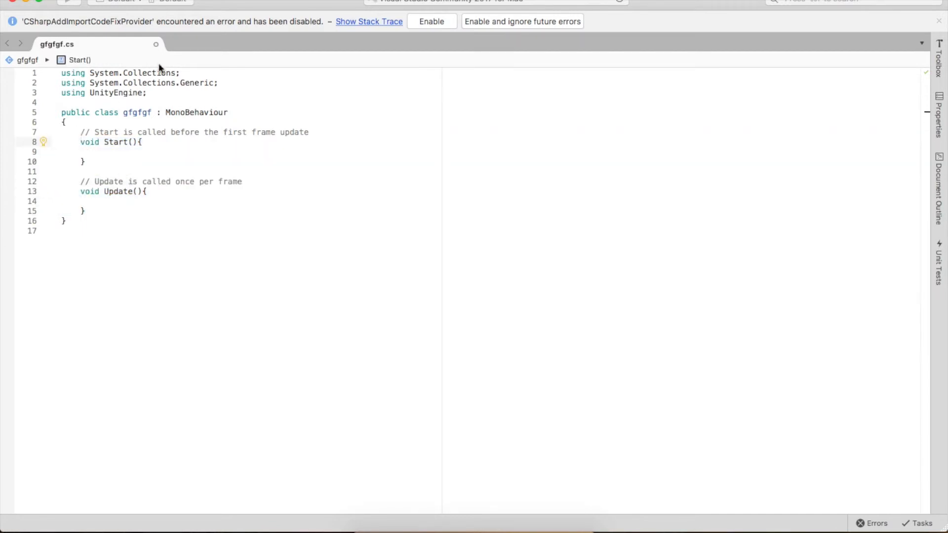
- Switch to Unity, look through the items in Assets, and clear the Console
{"action": "left_click", "coordinate": [35, 3]}
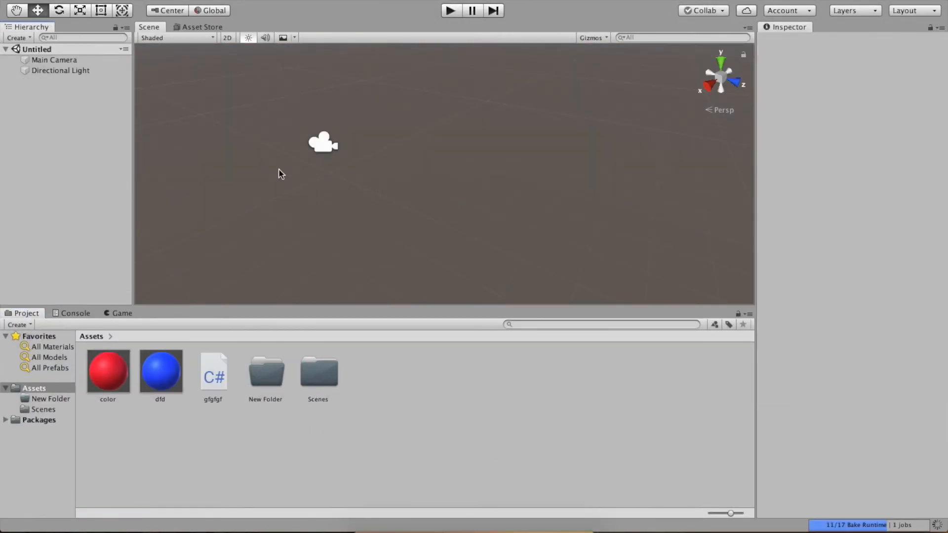
{"action": "left_click", "coordinate": [274, 377]}
{"action": "left_click", "coordinate": [326, 374]}
{"action": "left_click", "coordinate": [173, 376]}
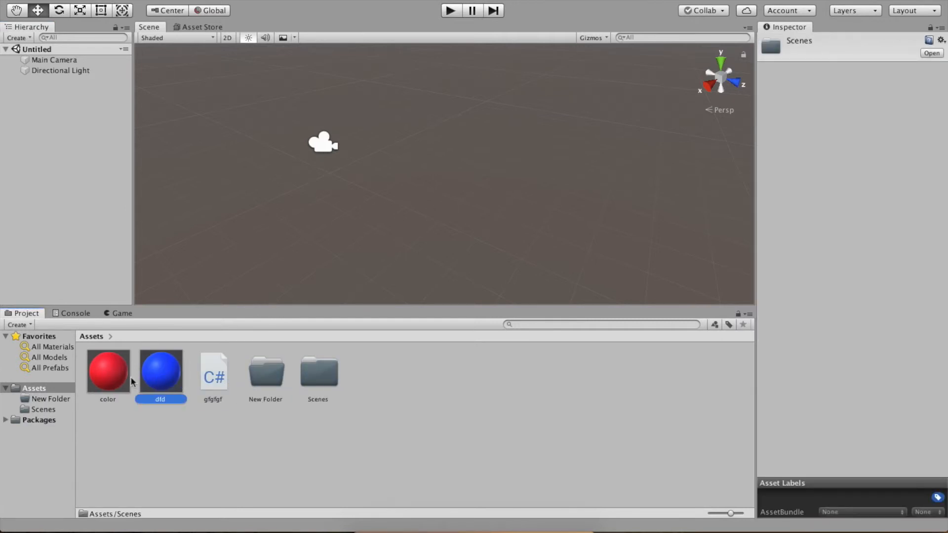
{"action": "left_click", "coordinate": [210, 377]}
{"action": "left_click", "coordinate": [261, 371]}
{"action": "left_click", "coordinate": [325, 372]}
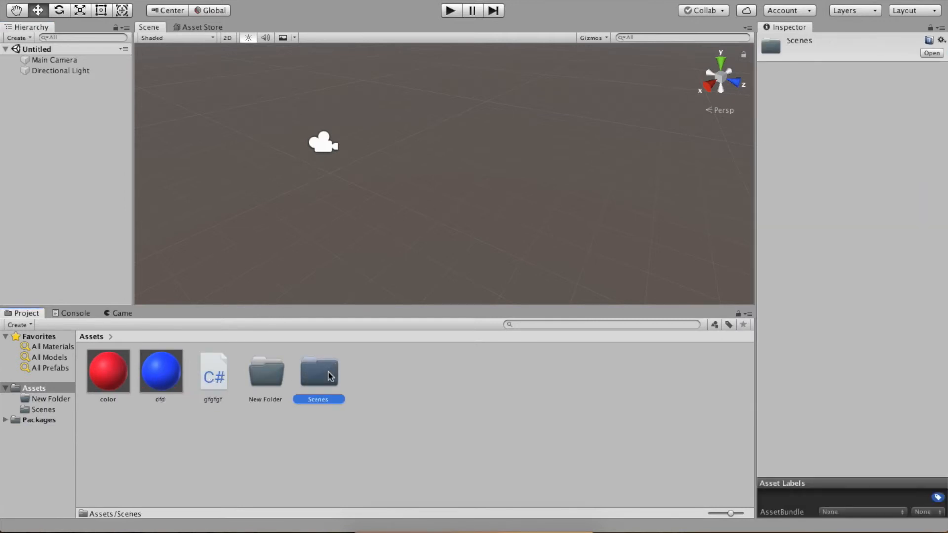
{"action": "left_click", "coordinate": [74, 313]}
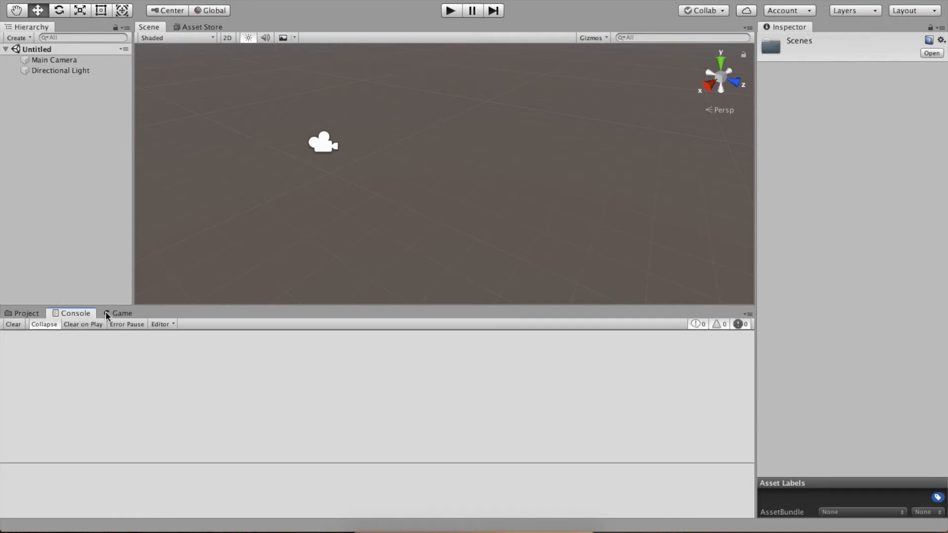
{"action": "left_click", "coordinate": [18, 326]}
- Switch back to Visual Studio and add a Debug.Log call with an empty string inside the Start method
{"action": "mouse_move", "coordinate": [484, 528]}
{"action": "left_click", "coordinate": [434, 511]}
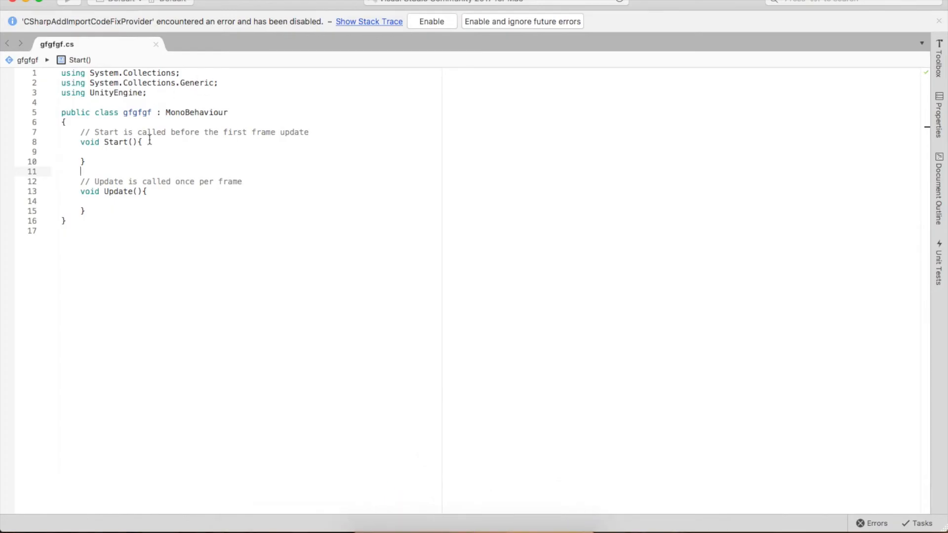
{"action": "left_click", "coordinate": [168, 153]}
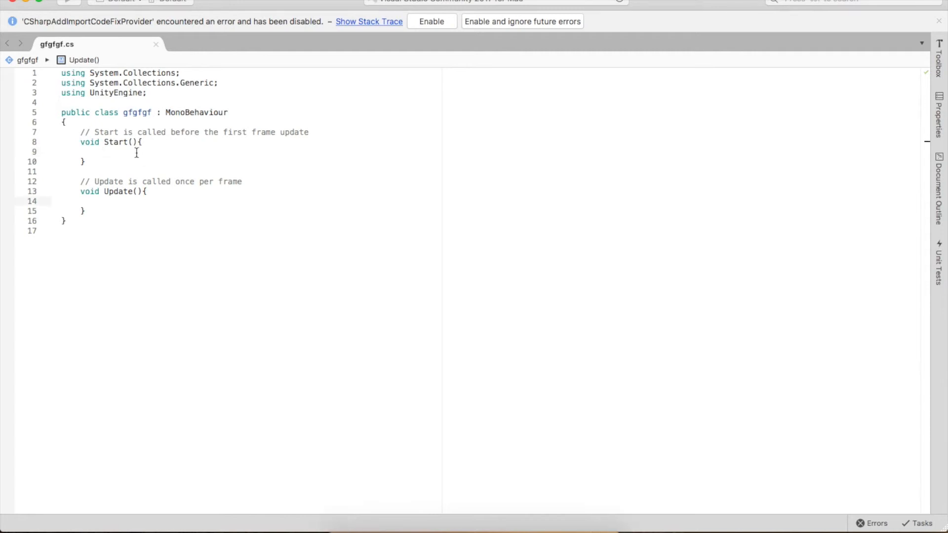
{"action": "left_click", "coordinate": [136, 152]}
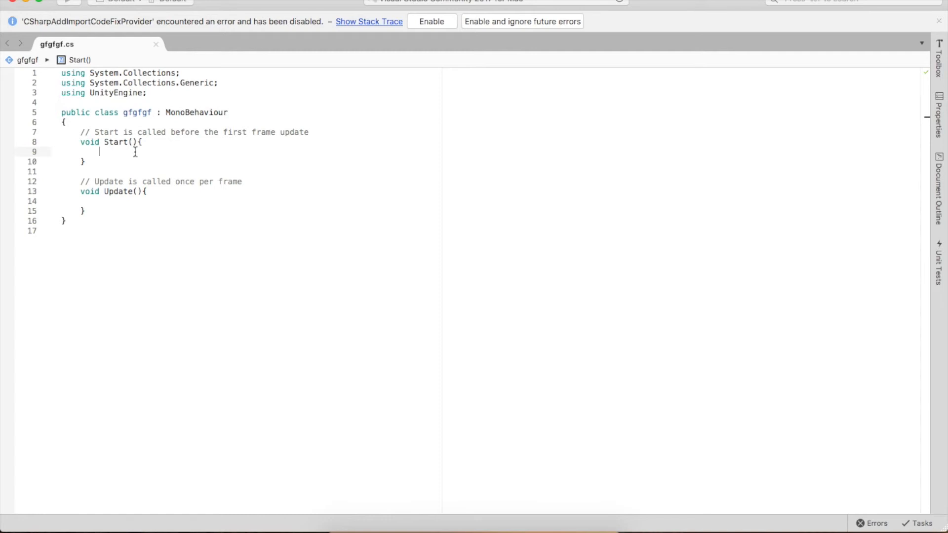
{"action": "type", "text": "Debug.Log("}
{"action": "left_click_drag", "start_coordinate": [99, 152], "coordinate": [138, 151]}
{"action": "left_click", "coordinate": [145, 153]}
{"action": "type", "text": "\""}
{"action": "left_click", "coordinate": [156, 152]}
- Set the log message to "This is a Start Function" and end the statement with a semicolon
{"action": "type", "text": "Star"}
{"action": "key", "text": "alt+shift+Left"}
{"action": "type", "text": "This is a Start "}
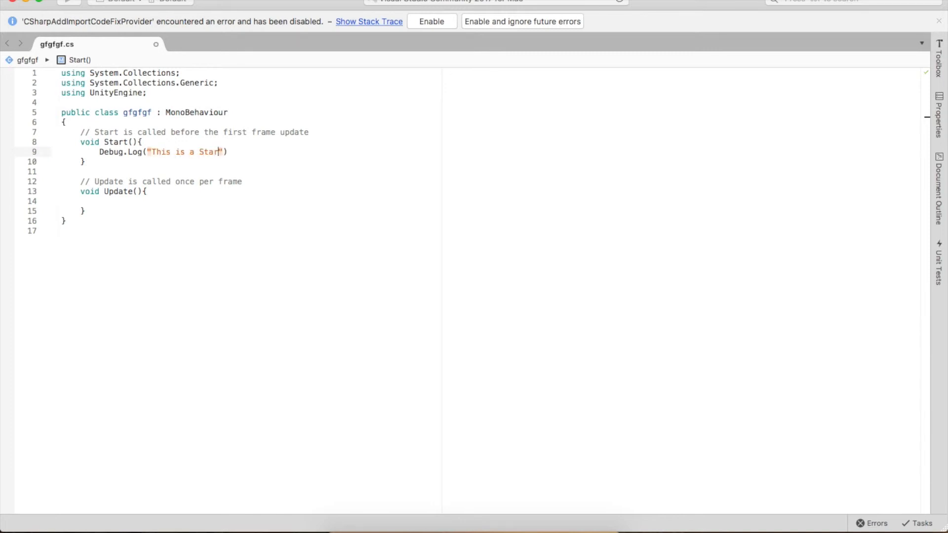
{"action": "type", "text": "Functio"}
{"action": "key", "text": "Right"}
{"action": "key", "text": "Right"}
{"action": "type", "text": ";"}
{"action": "key", "text": "super+s"}
- Copy the Debug.Log statement into the Update method and change its message to "This is a Update Function"
{"action": "key", "text": "super+shift+Left"}
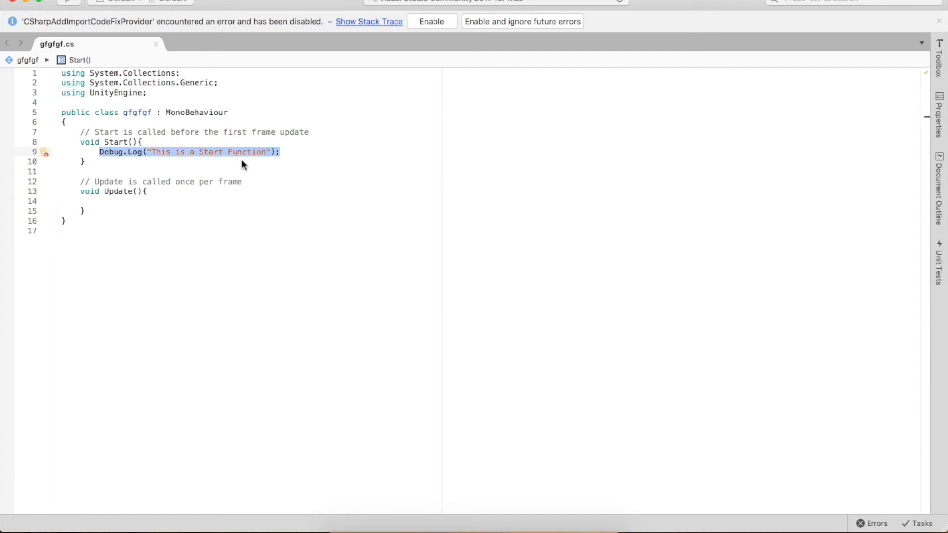
{"action": "key", "text": "super+c"}
{"action": "key", "text": "Down"}
{"action": "key", "text": "Down"}
{"action": "key", "text": "Down"}
{"action": "key", "text": "Down"}
{"action": "key", "text": "Down"}
{"action": "key", "text": "super+v"}
{"action": "key", "text": "alt+Left"}
{"action": "key", "text": "alt+Left"}
{"action": "key", "text": "alt+Left"}
{"action": "key", "text": "alt+shift+Left"}
{"action": "type", "text": "Update"}
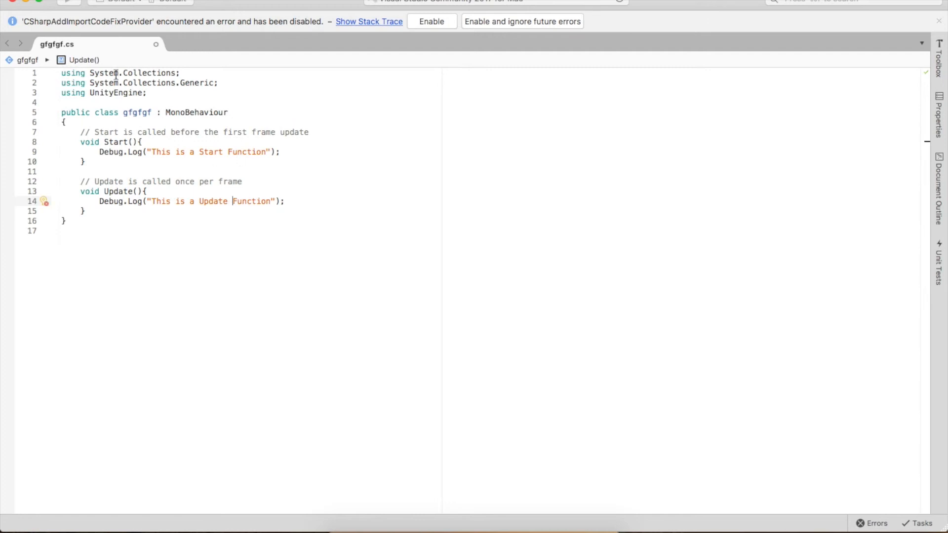
- Save the gfgfgf.cs script and switch back to Unity
{"action": "left_click", "coordinate": [106, 1]}
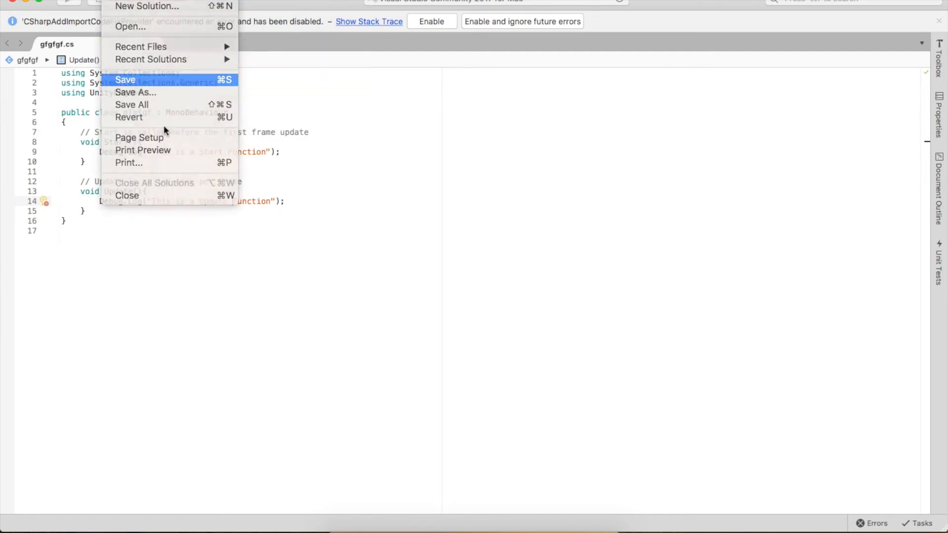
{"action": "left_click", "coordinate": [134, 79]}
{"action": "left_click", "coordinate": [462, 509]}
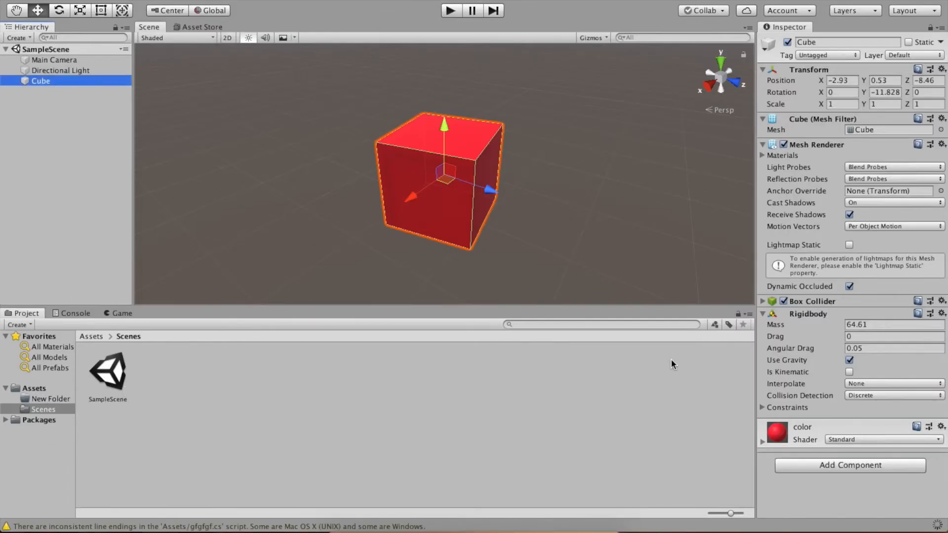
- Attach the gfgfgf script from the Assets folder to the Main Camera
{"action": "left_click", "coordinate": [57, 399]}
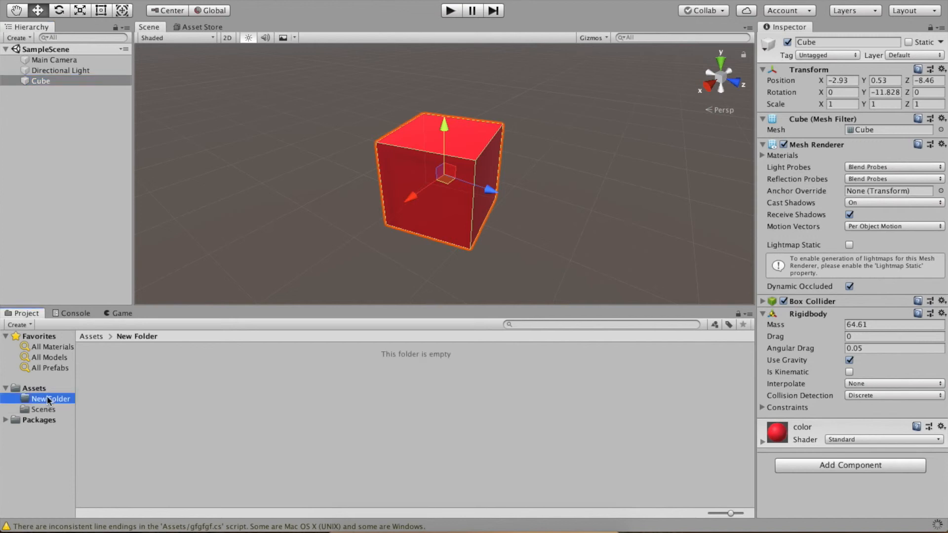
{"action": "left_click", "coordinate": [44, 388]}
{"action": "left_click_drag", "start_coordinate": [219, 379], "coordinate": [52, 61]}
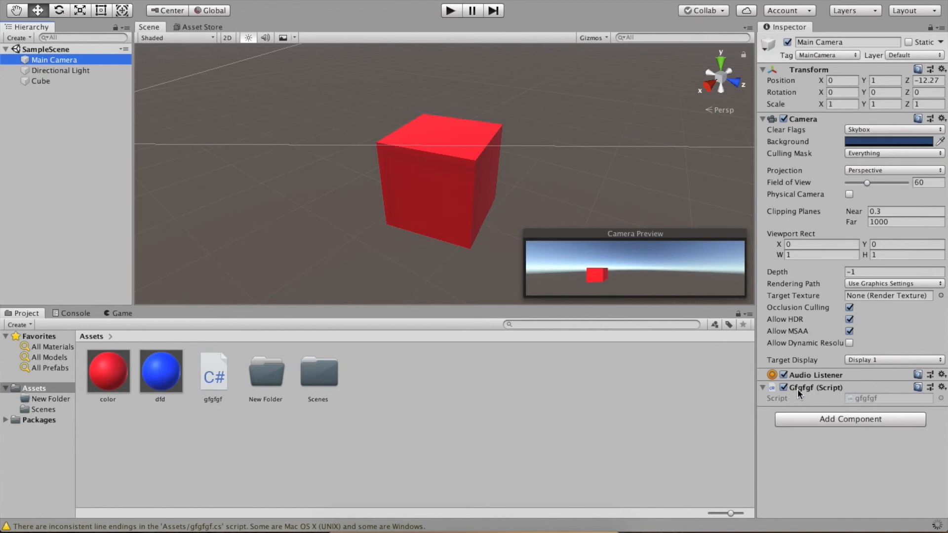
- Remove the gfgfgf script component from the Main Camera and attach the script from the Assets folder again
{"action": "left_click", "coordinate": [942, 388]}
{"action": "left_click", "coordinate": [883, 419]}
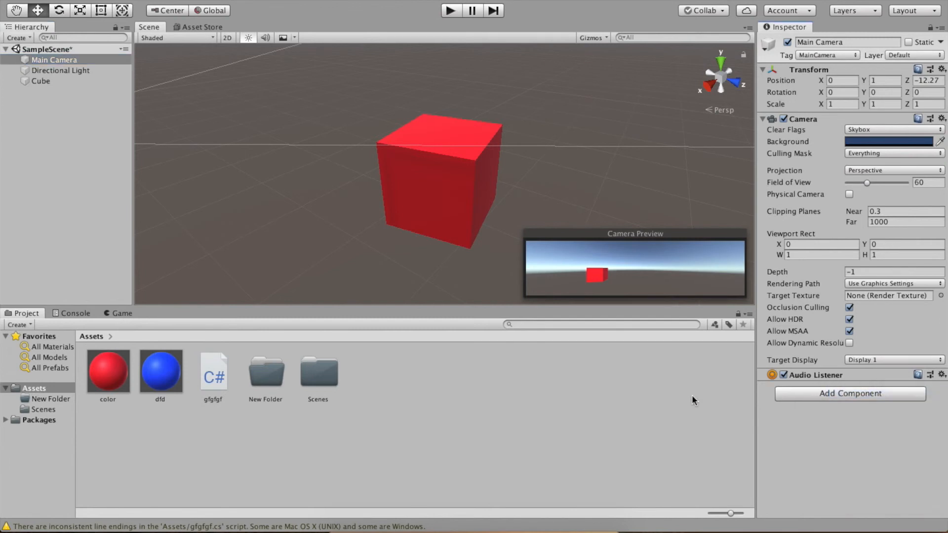
{"action": "left_click_drag", "start_coordinate": [215, 374], "coordinate": [884, 441]}
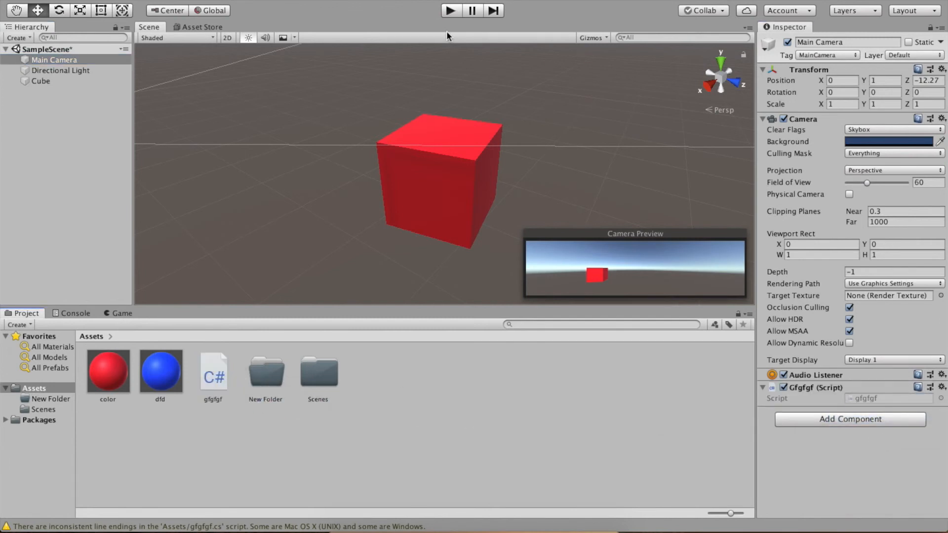
- Play the scene and inspect the Start and Update function messages in the Console
{"action": "left_click", "coordinate": [450, 11]}
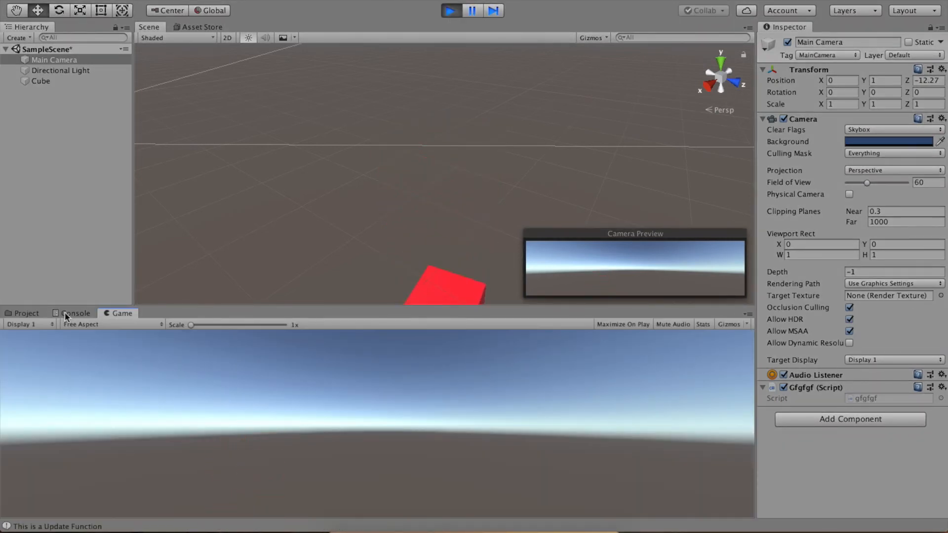
{"action": "left_click", "coordinate": [65, 314]}
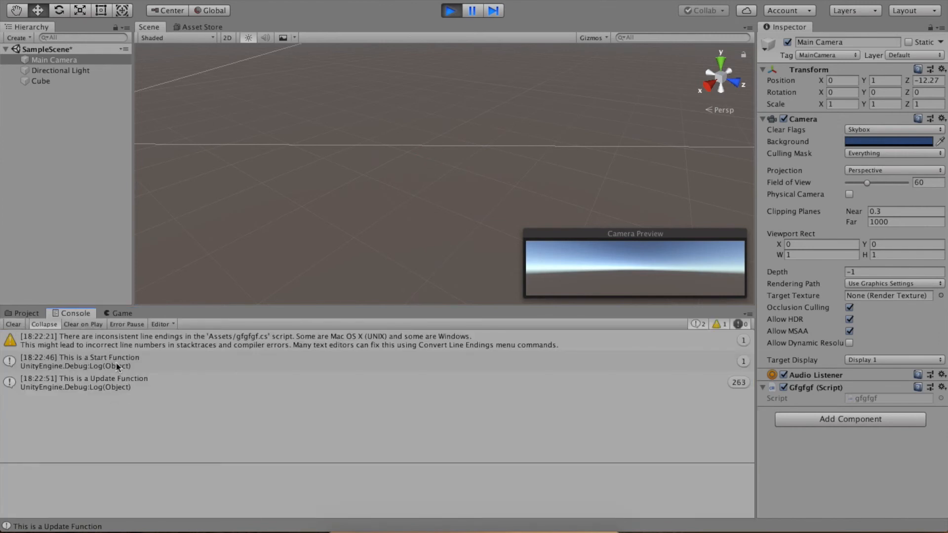
{"action": "left_click", "coordinate": [101, 363]}
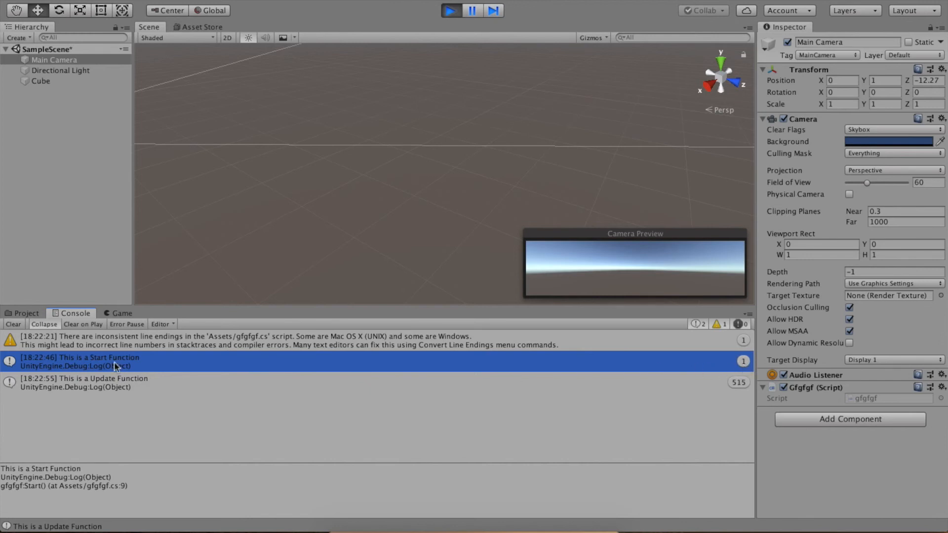
{"action": "left_click", "coordinate": [91, 389]}
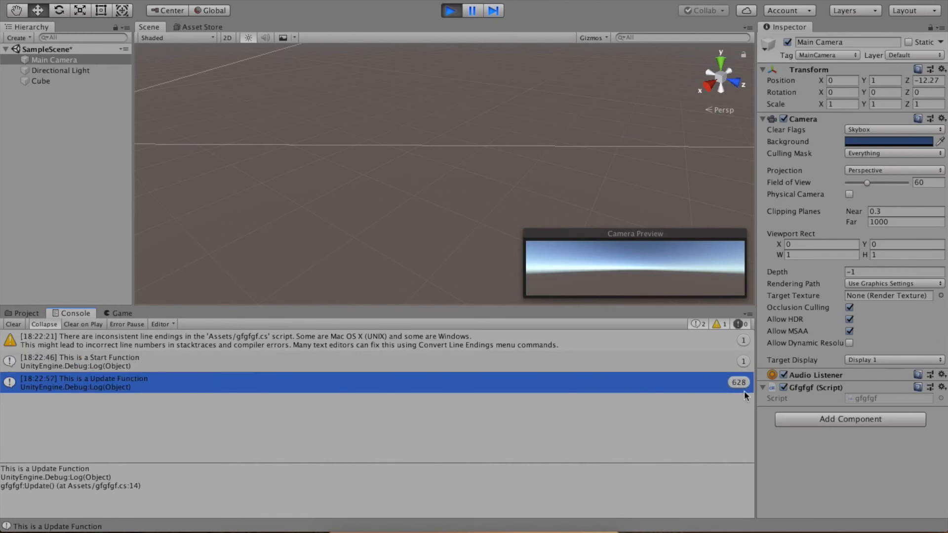
- Deactivate and reactivate the Main Camera while the scene is playing to check its effect on the Update log, and stop playback
{"action": "left_click", "coordinate": [63, 59]}
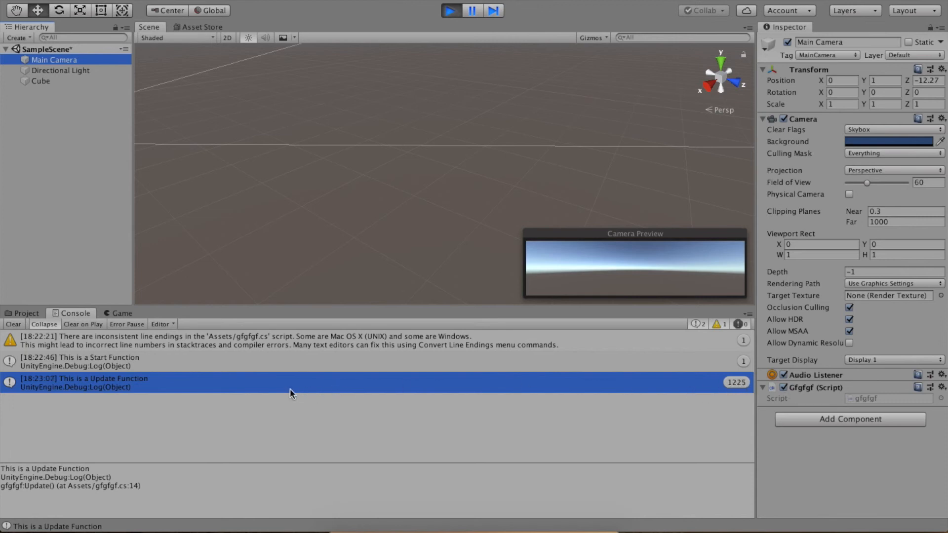
{"action": "left_click", "coordinate": [783, 387]}
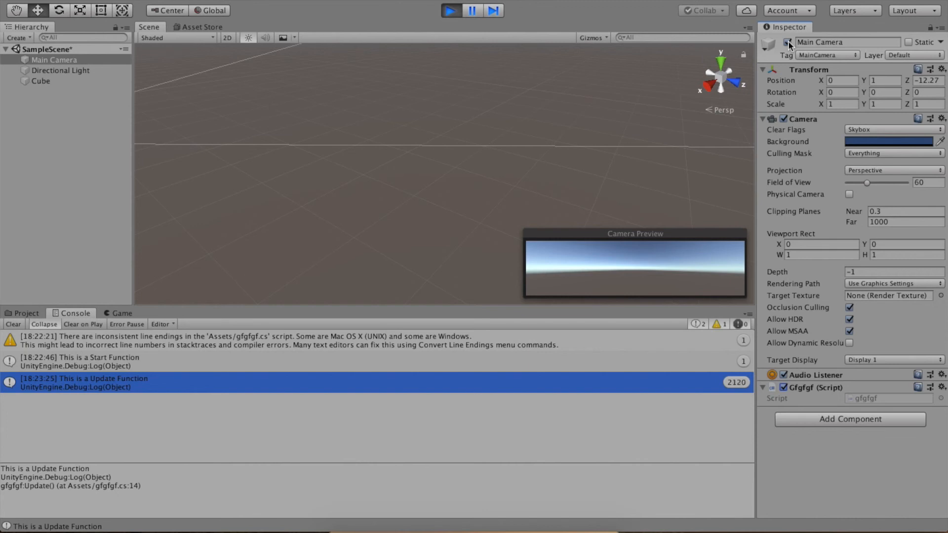
{"action": "left_click", "coordinate": [788, 43]}
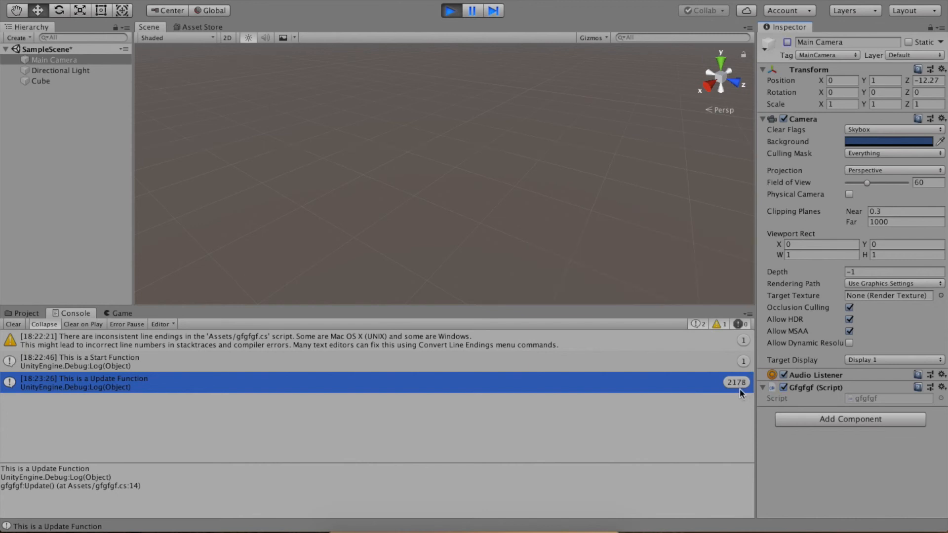
{"action": "left_click", "coordinate": [788, 42]}
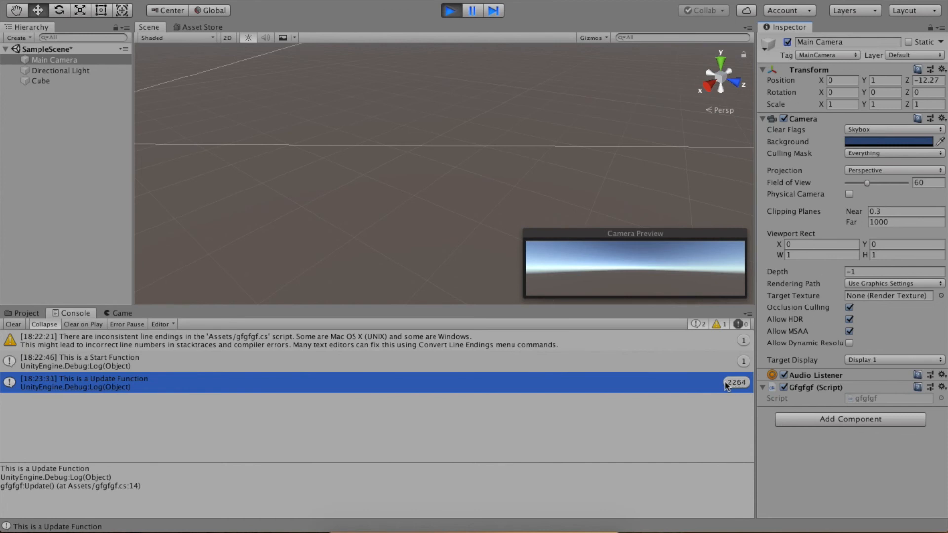
{"action": "left_click", "coordinate": [451, 11]}
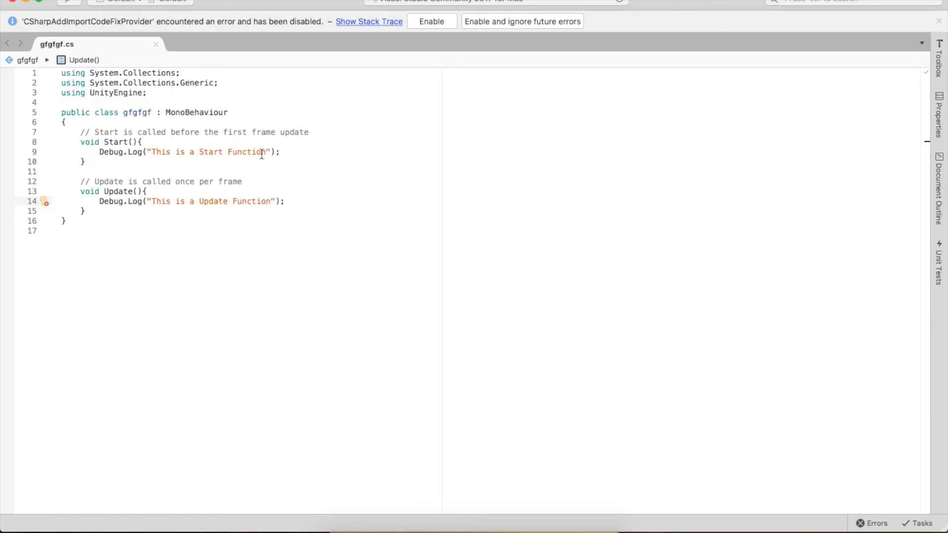
- Review the Debug.Log statements in the Start and Update methods of gfgfgf.cs
{"action": "mouse_move", "coordinate": [299, 152]}
{"action": "left_mouse_down"}
{"action": "mouse_move", "coordinate": [97, 152]}
{"action": "mouse_move", "coordinate": [288, 150]}
{"action": "left_mouse_up"}
{"action": "left_click", "coordinate": [99, 152]}
{"action": "left_click", "coordinate": [288, 151]}
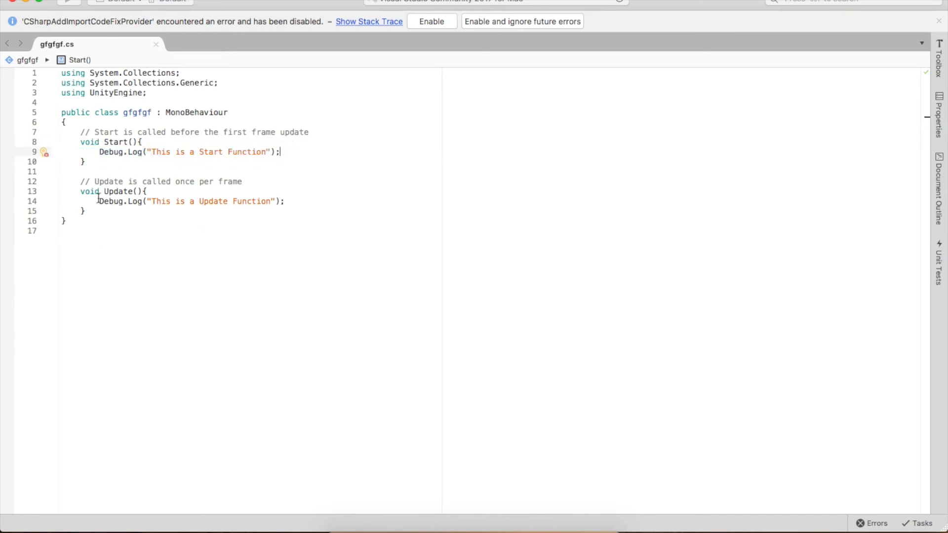
{"action": "left_click_drag", "start_coordinate": [100, 202], "coordinate": [293, 202]}
{"action": "left_click", "coordinate": [307, 201]}
{"action": "left_click", "coordinate": [101, 203]}
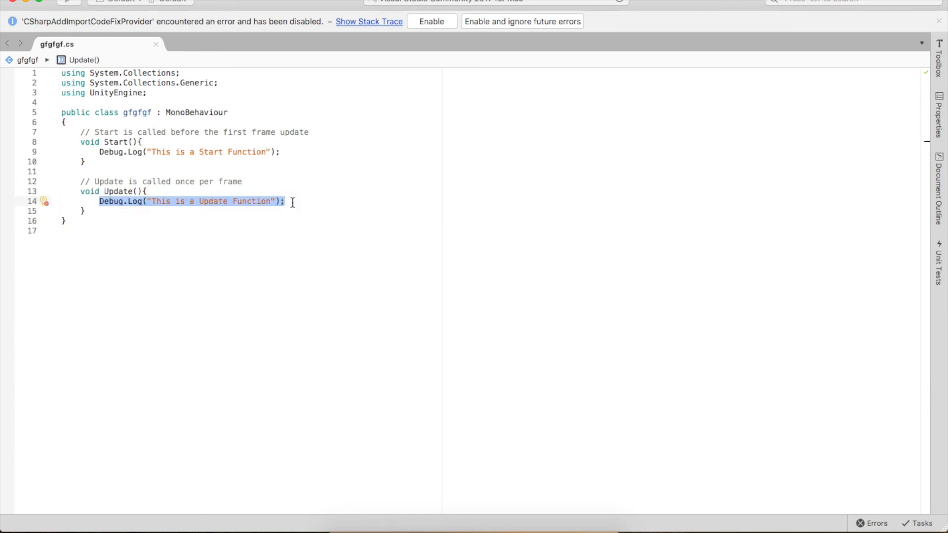
{"action": "left_click", "coordinate": [293, 203]}
- Replace the log message in the Start method with "asdsa" and switch back to Unity
{"action": "mouse_move", "coordinate": [284, 152]}
{"action": "left_mouse_down"}
{"action": "mouse_move", "coordinate": [104, 152]}
{"action": "mouse_move", "coordinate": [268, 152]}
{"action": "left_mouse_up"}
{"action": "left_click", "coordinate": [104, 152]}
{"action": "left_click", "coordinate": [157, 153]}
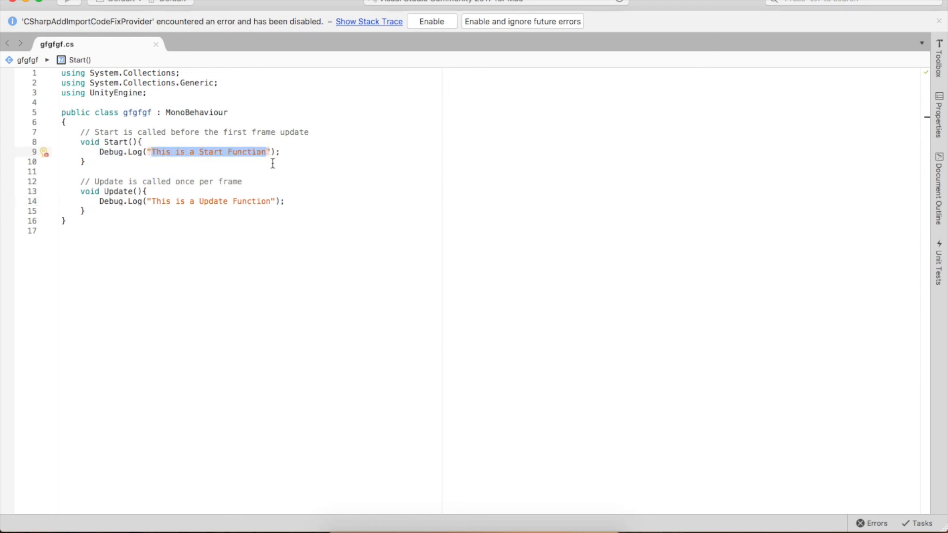
{"action": "type", "text": "asdsa"}
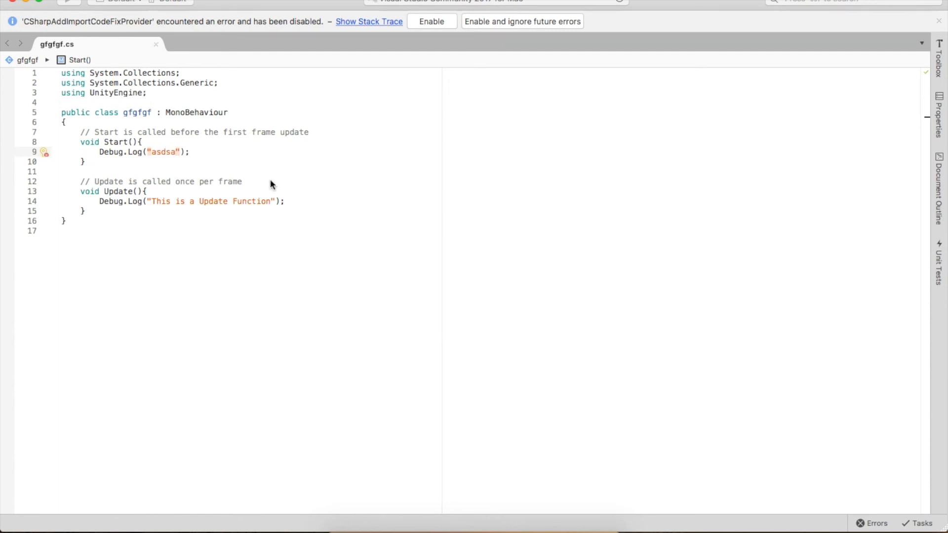
{"action": "key", "text": "super+Tab"}
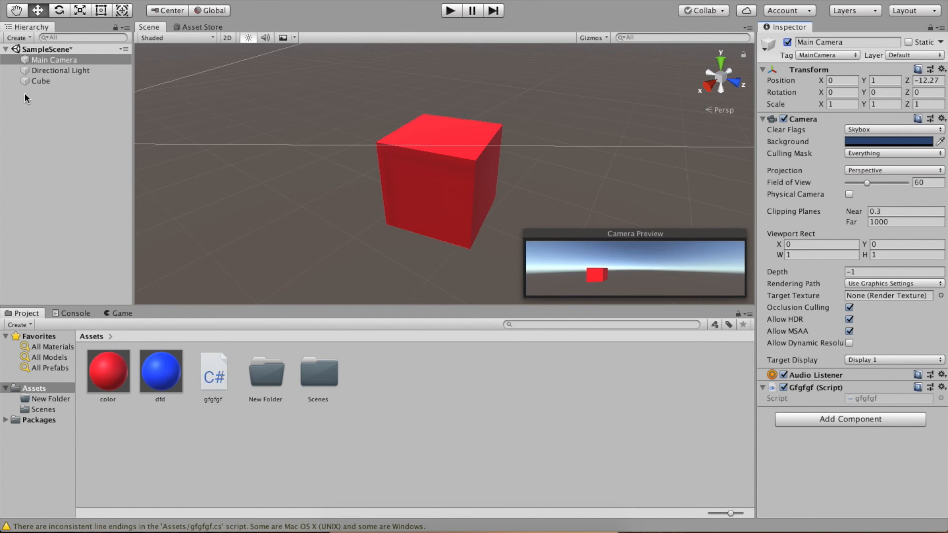
- Select the Cube, play the scene to watch its Rigidbody behaviour, and stop playback
{"action": "left_click", "coordinate": [44, 81]}
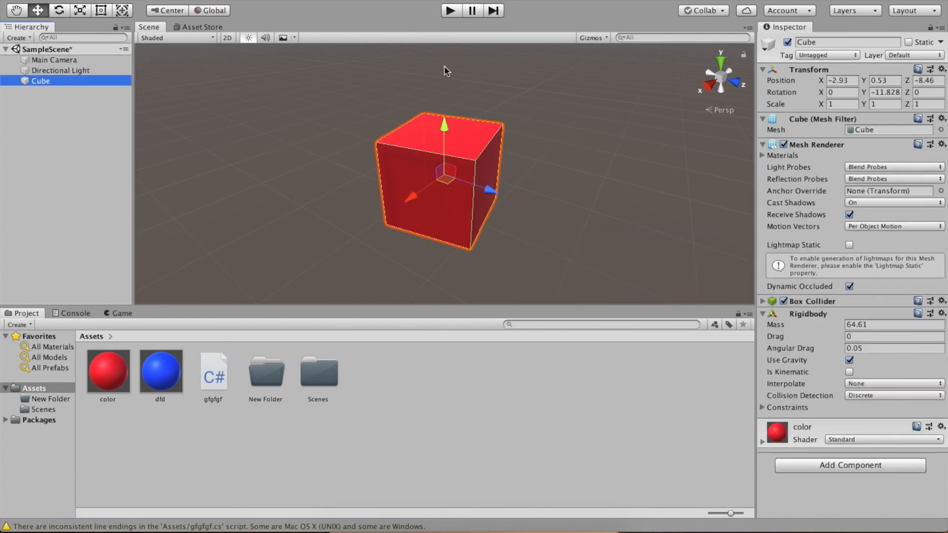
{"action": "left_click", "coordinate": [451, 10]}
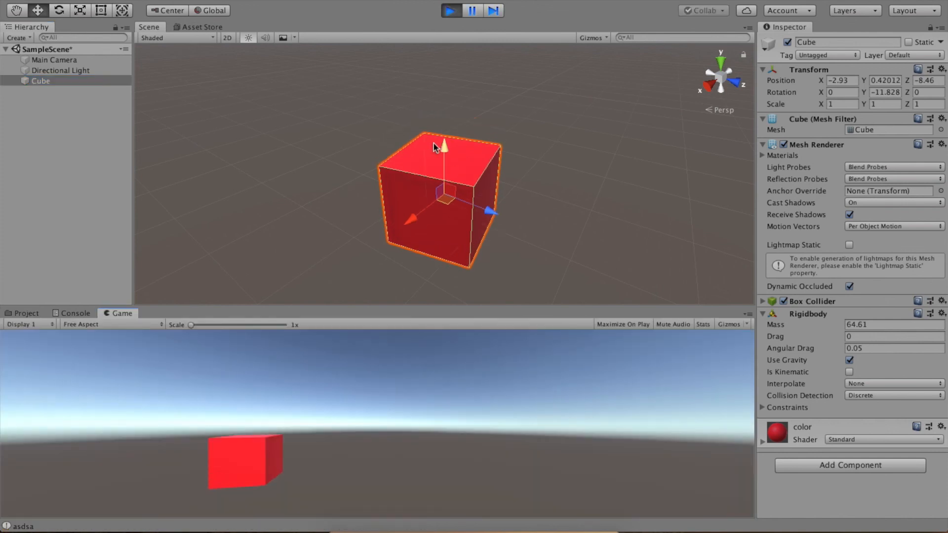
{"action": "left_click", "coordinate": [449, 12]}
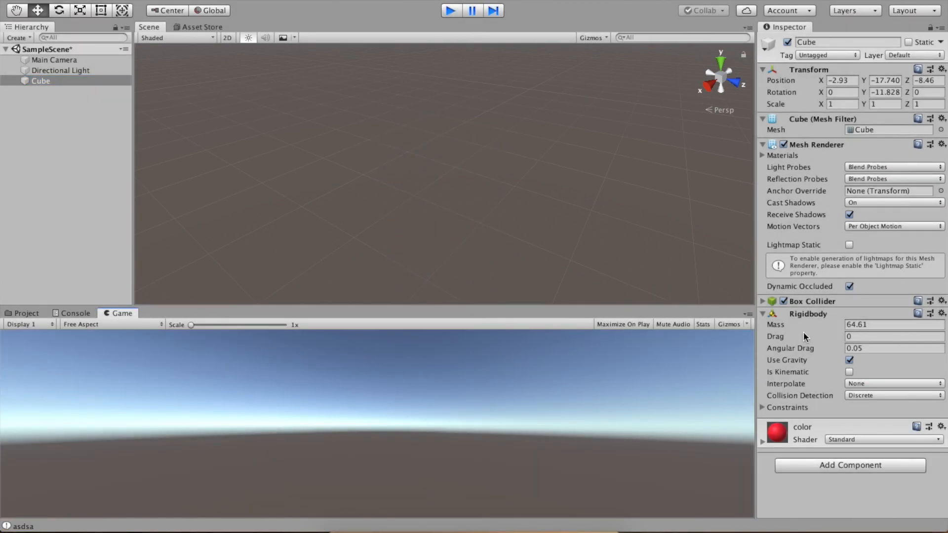
{"action": "left_click", "coordinate": [447, 11]}
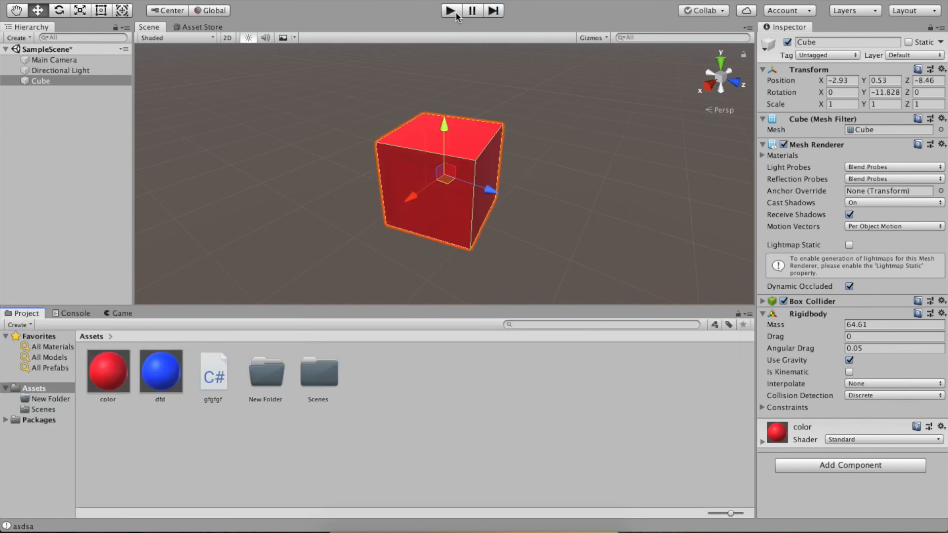
- Move the Cube freely along its axes in the scene to about X -4.15, Y 0.338, Z -8.82
{"action": "mouse_move", "coordinate": [443, 121]}
{"action": "left_mouse_down"}
{"action": "mouse_move", "coordinate": [442, 78]}
{"action": "mouse_move", "coordinate": [446, 119]}
{"action": "left_mouse_up"}
{"action": "left_click_drag", "start_coordinate": [491, 195], "coordinate": [402, 155]}
{"action": "left_click_drag", "start_coordinate": [371, 243], "coordinate": [564, 162]}
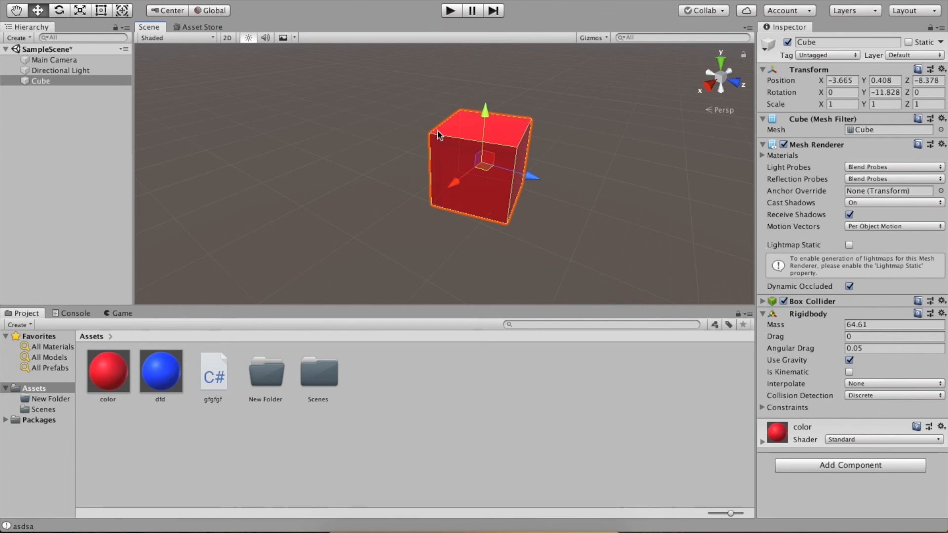
{"action": "left_click_drag", "start_coordinate": [484, 111], "coordinate": [484, 116]}
{"action": "left_click_drag", "start_coordinate": [527, 182], "coordinate": [474, 169]}
{"action": "left_click_drag", "start_coordinate": [398, 174], "coordinate": [371, 180]}
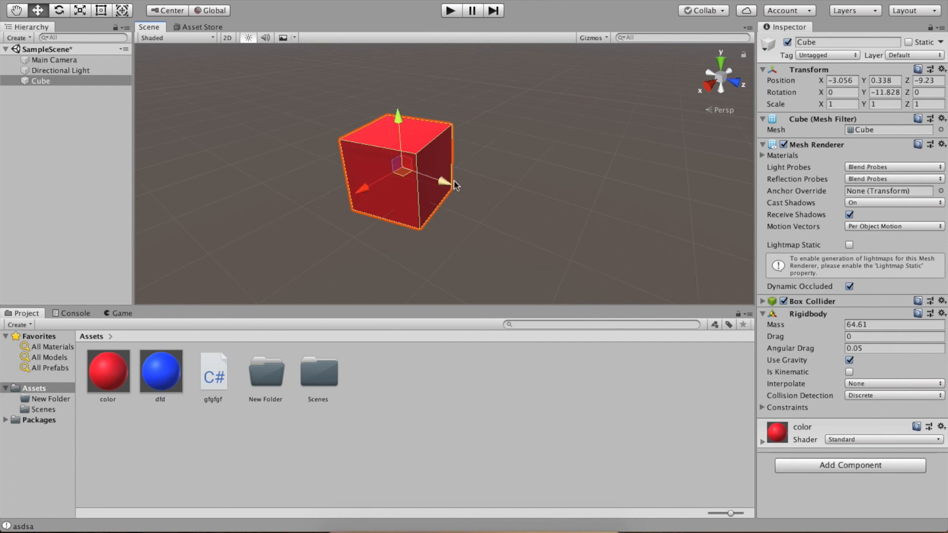
{"action": "left_click_drag", "start_coordinate": [456, 185], "coordinate": [470, 186]}
{"action": "left_click_drag", "start_coordinate": [395, 202], "coordinate": [442, 165]}
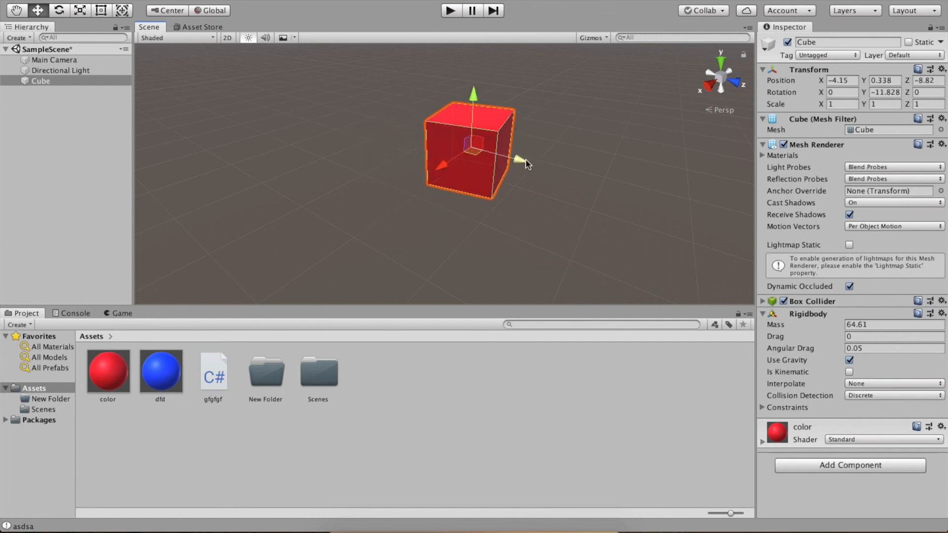